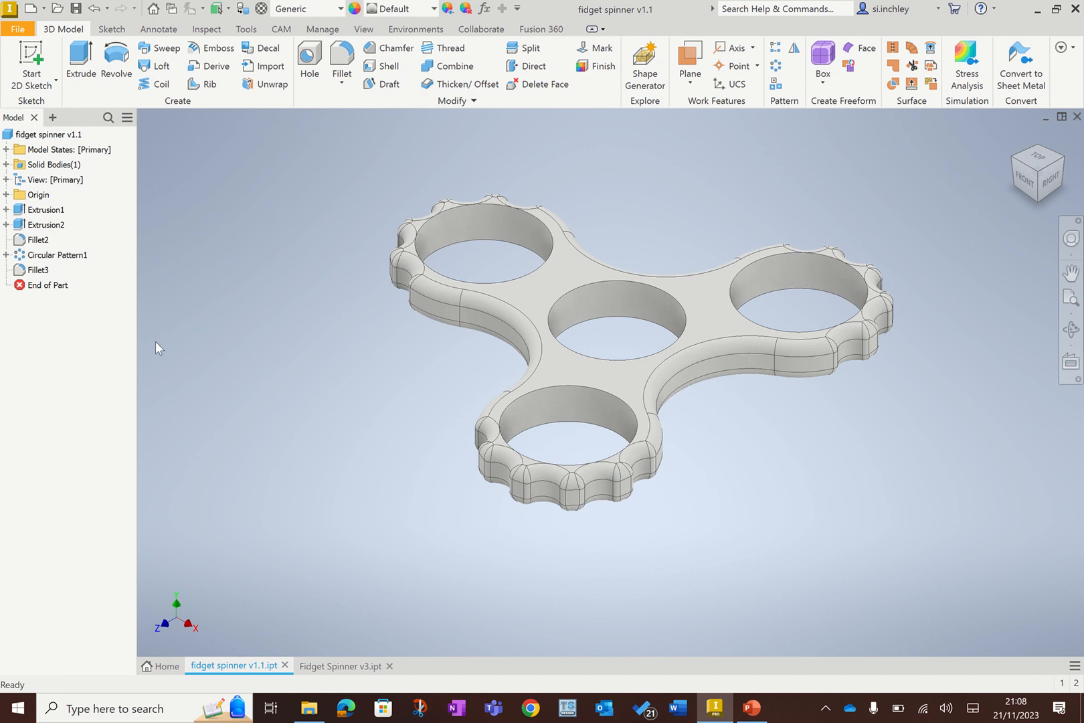
Set the radius of Fillet3 along the spinner's outer edges to 1 mm.
double_click(37, 270)
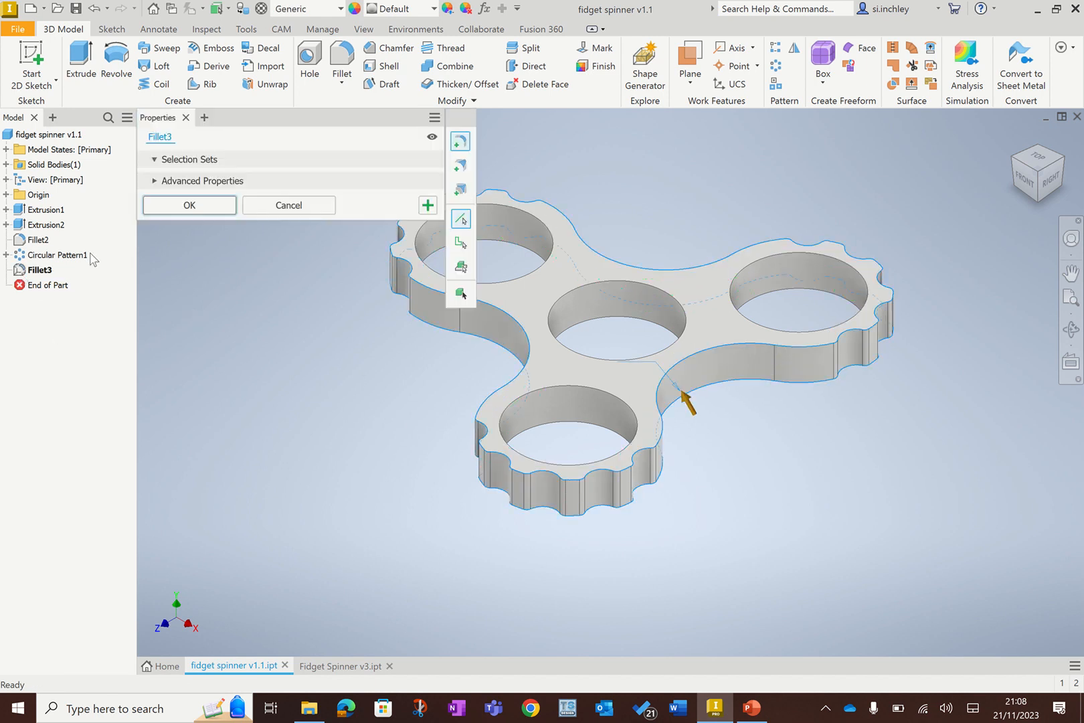
left_click(275, 196)
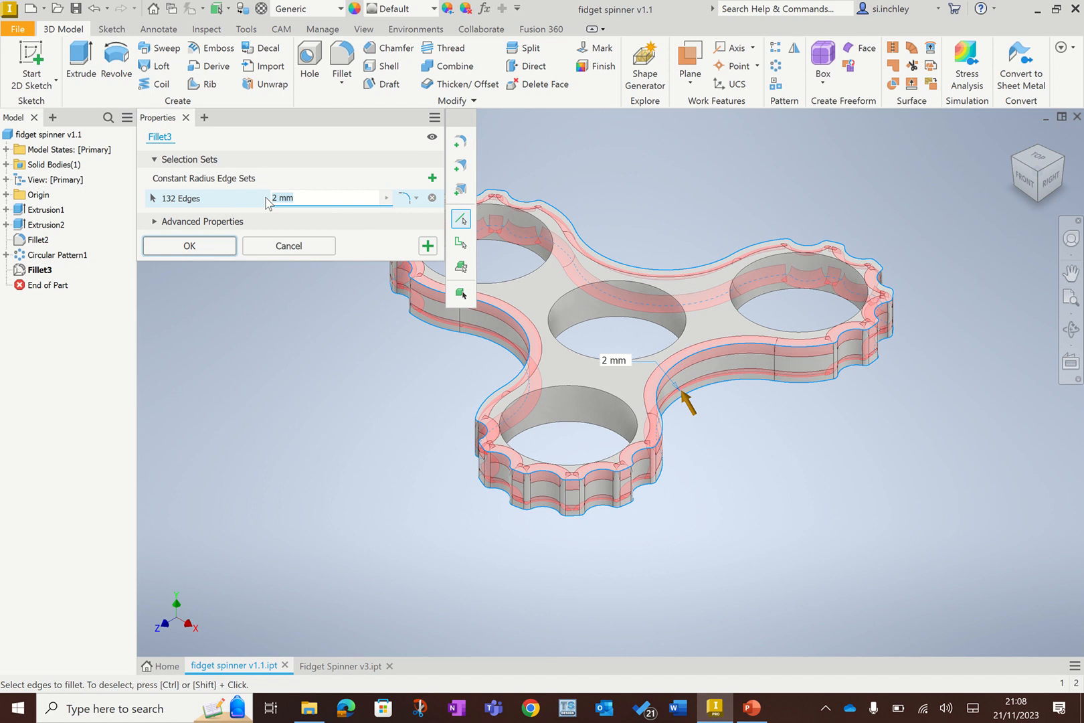
type("1")
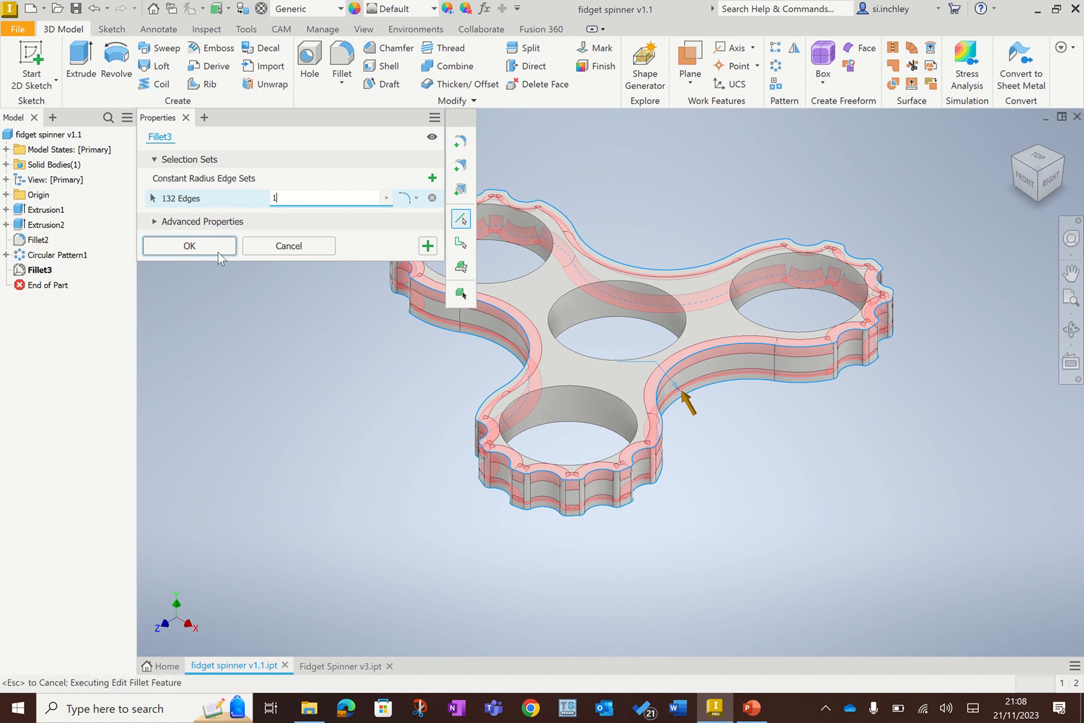
left_click(189, 245)
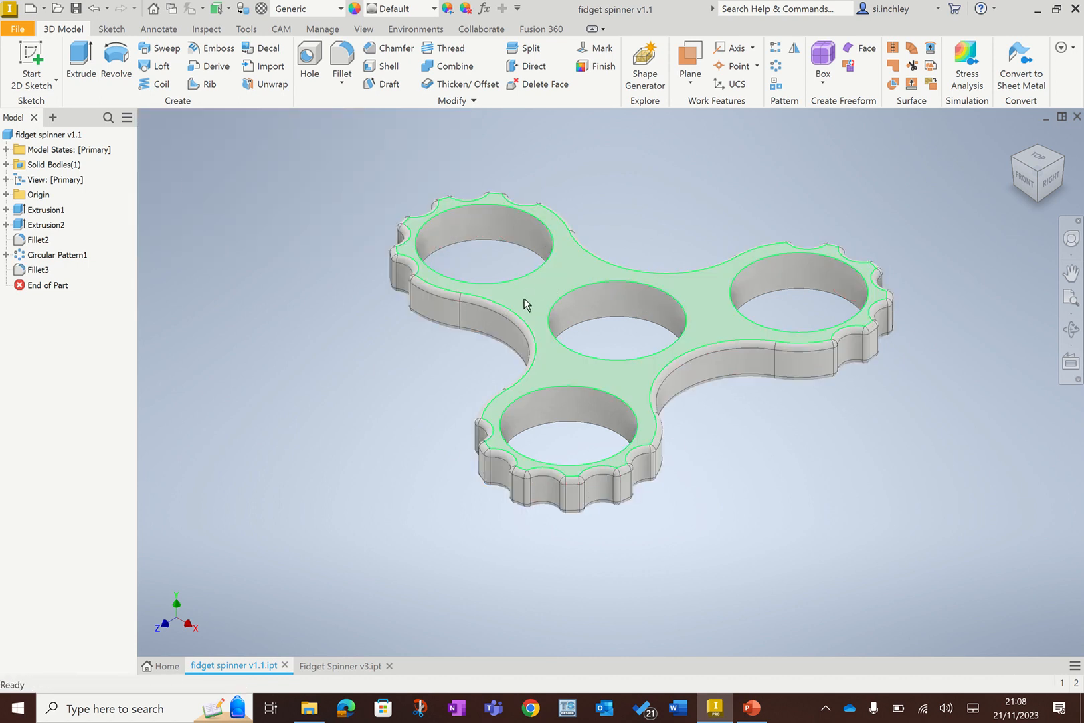
Create a new 2D sketch on the top face of the spinner.
left_click(56, 80)
left_click(40, 107)
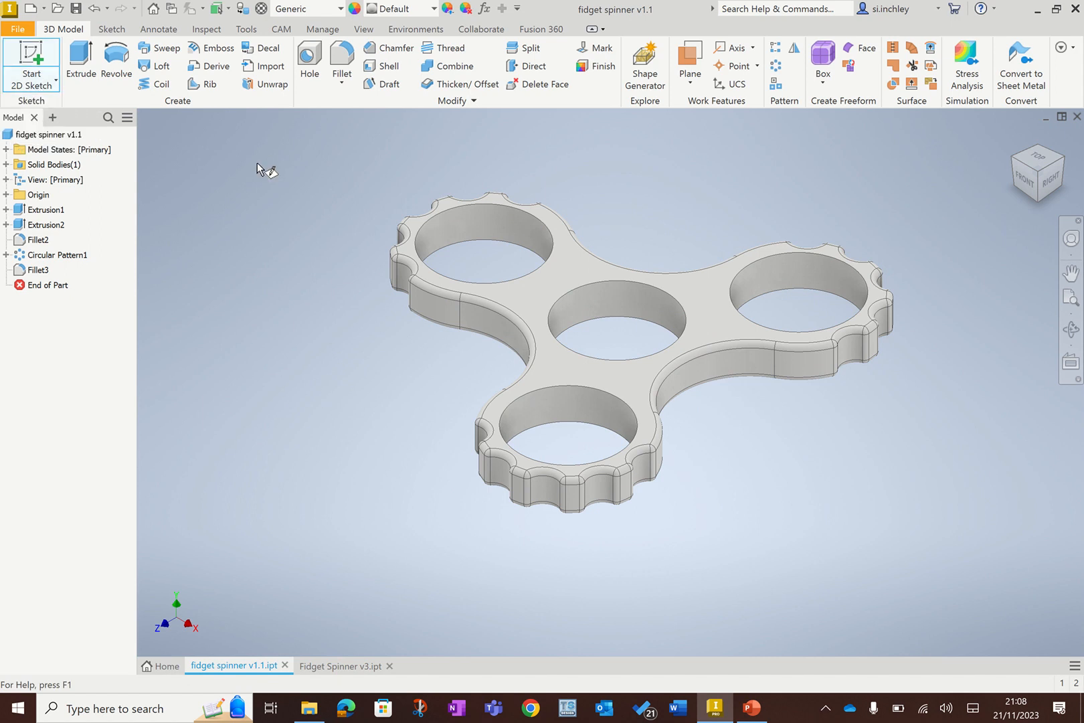
left_click(534, 302)
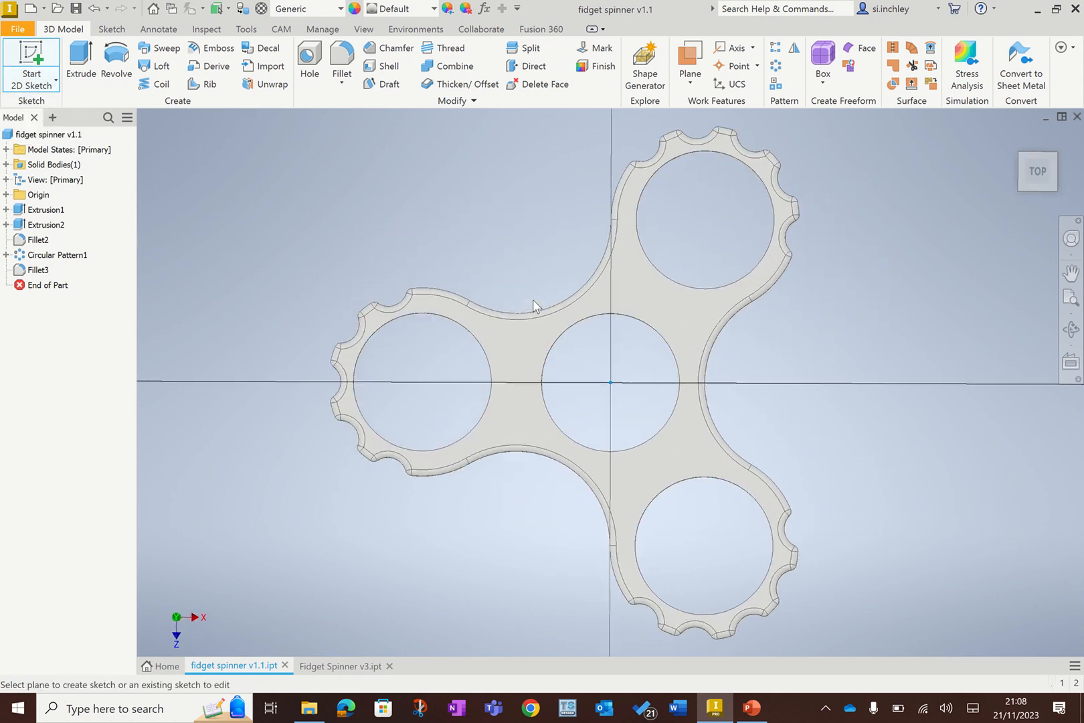
scroll(534, 380, "down", 2)
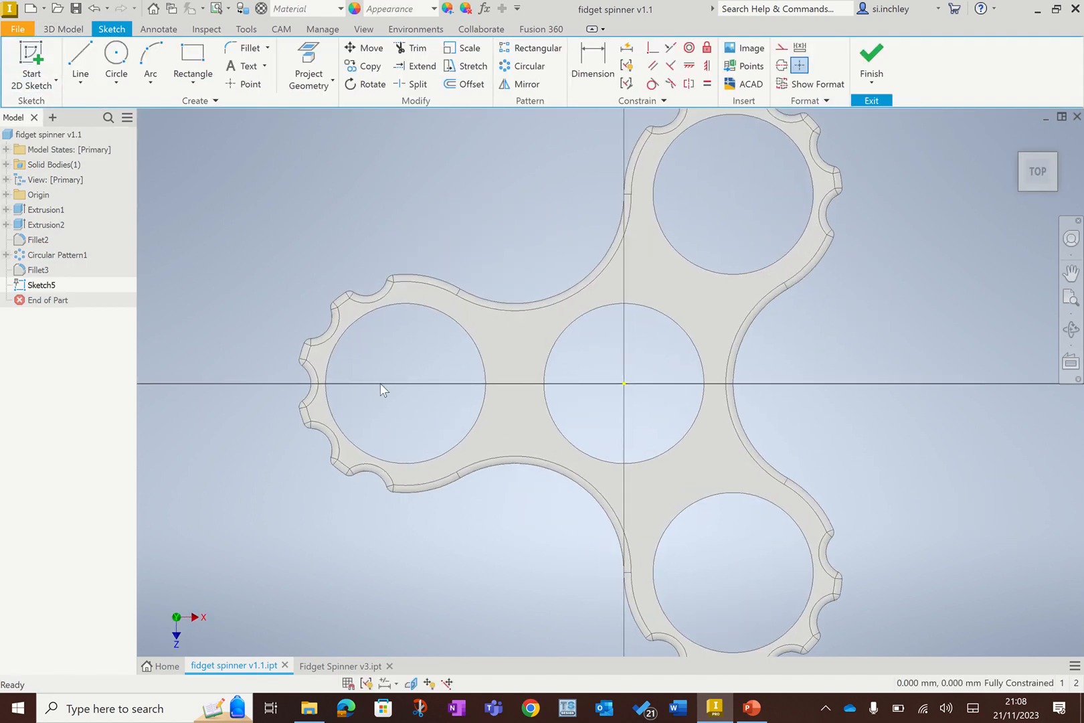
scroll(381, 389, "down", 1)
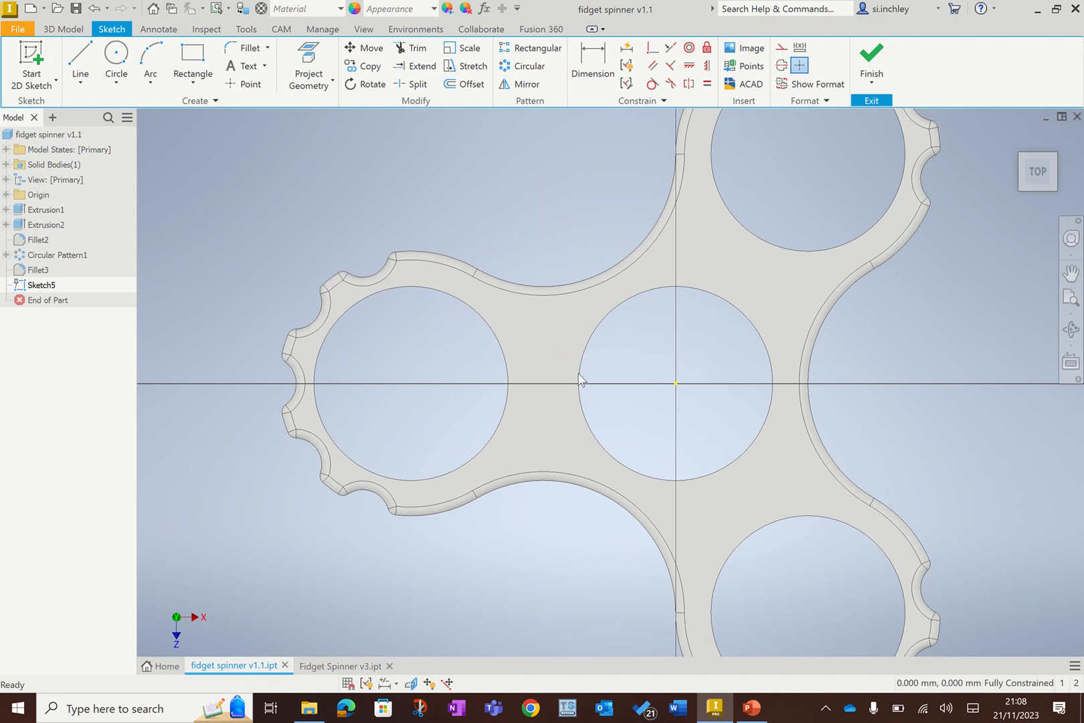
Project the edges of the left arm's hole and the central hole into the sketch.
left_click(300, 57)
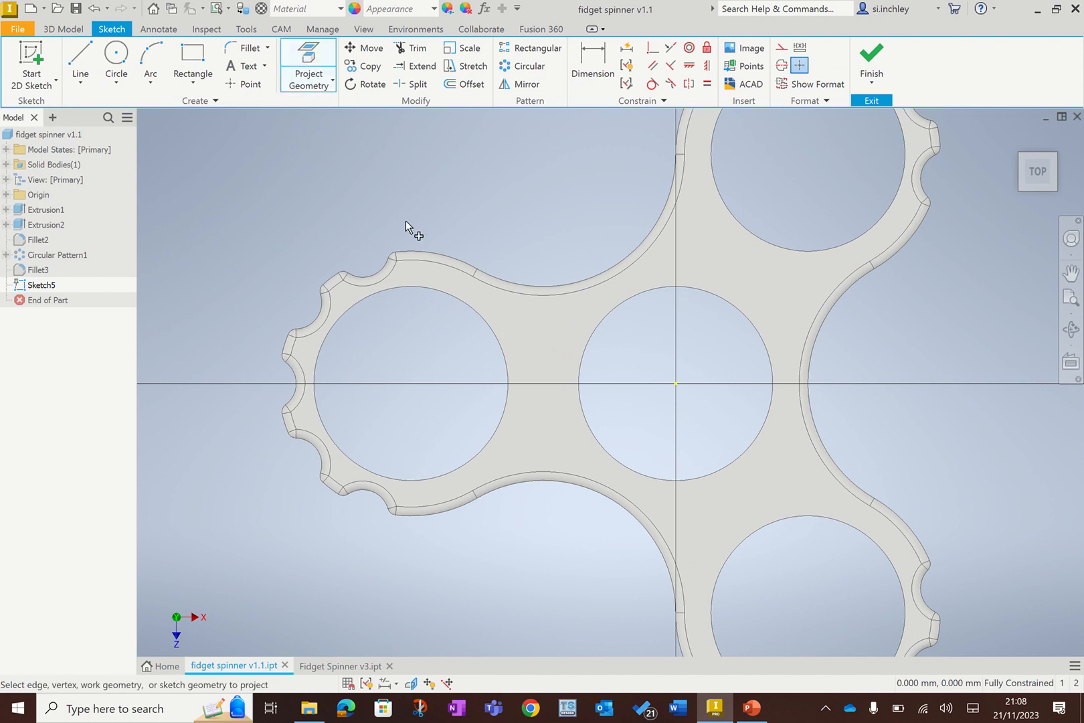
left_click(452, 299)
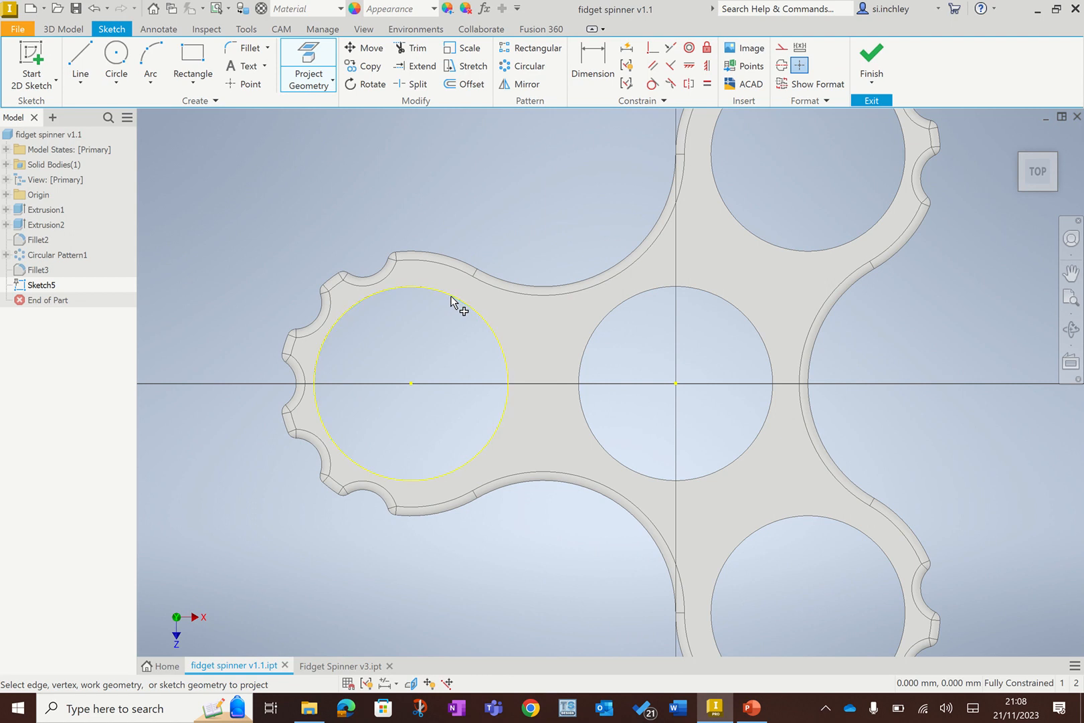
left_click(592, 348)
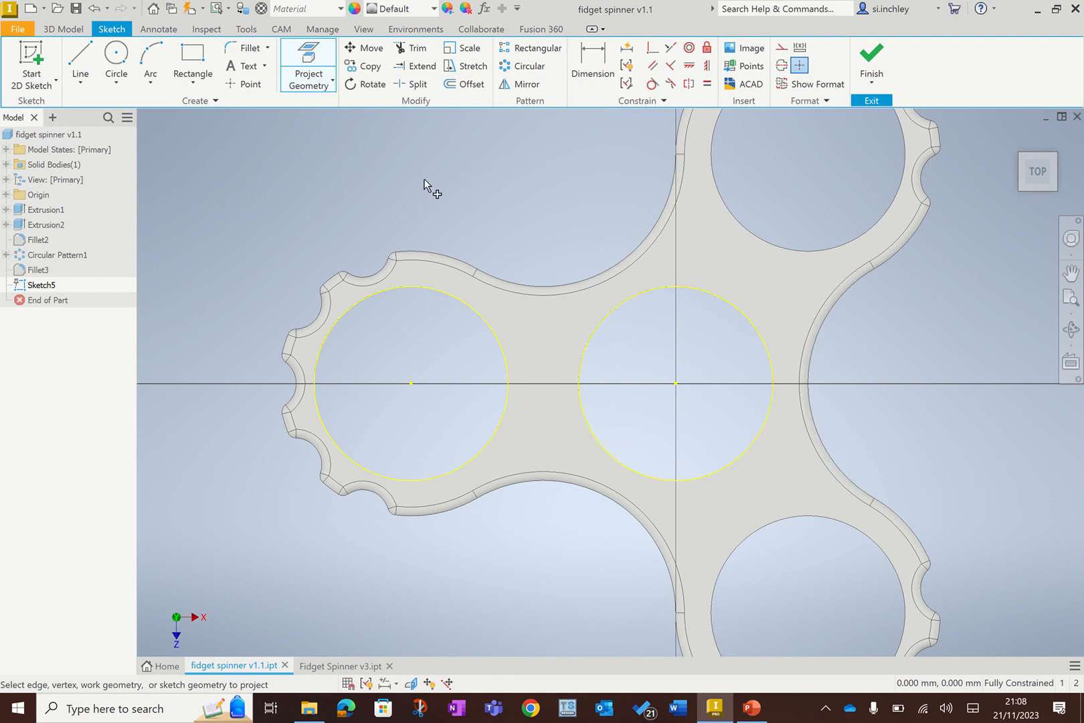
Offset the projected circle of the left arm's hole outward by 2 mm.
left_click(457, 90)
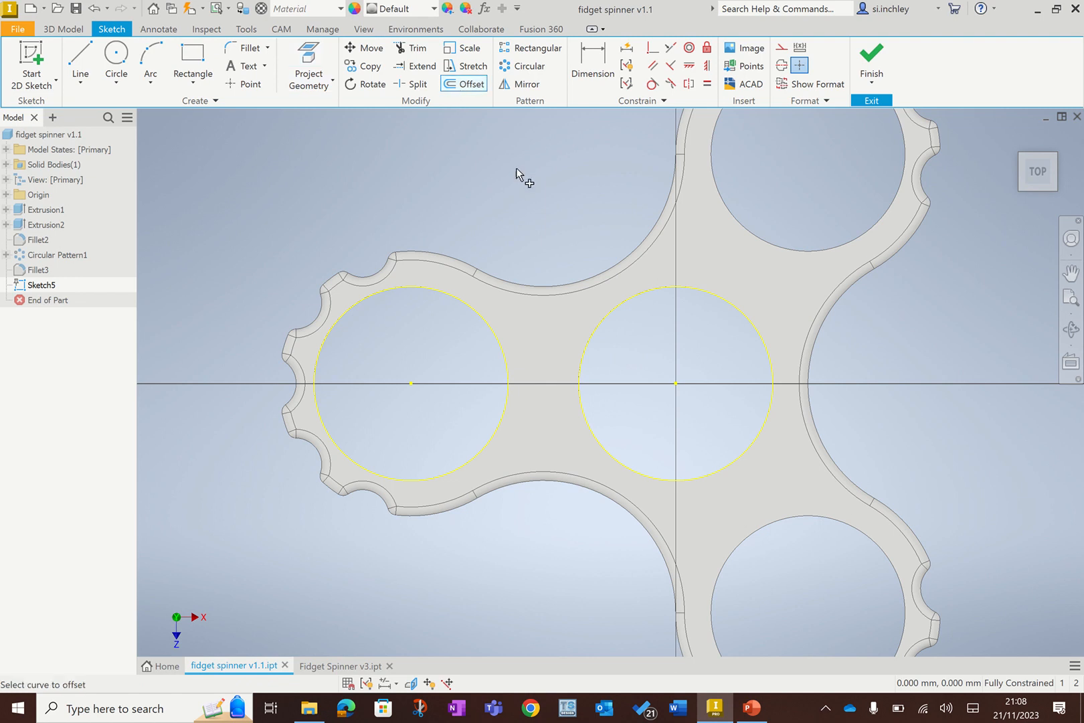
left_click(508, 370)
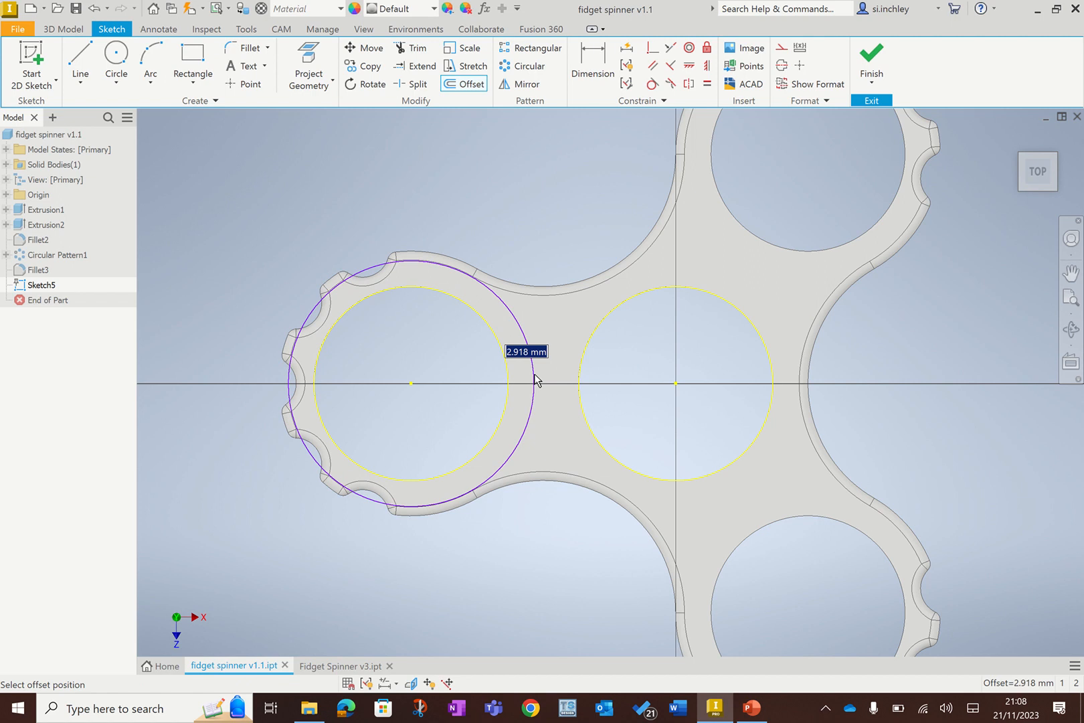
type("2")
key("Return")
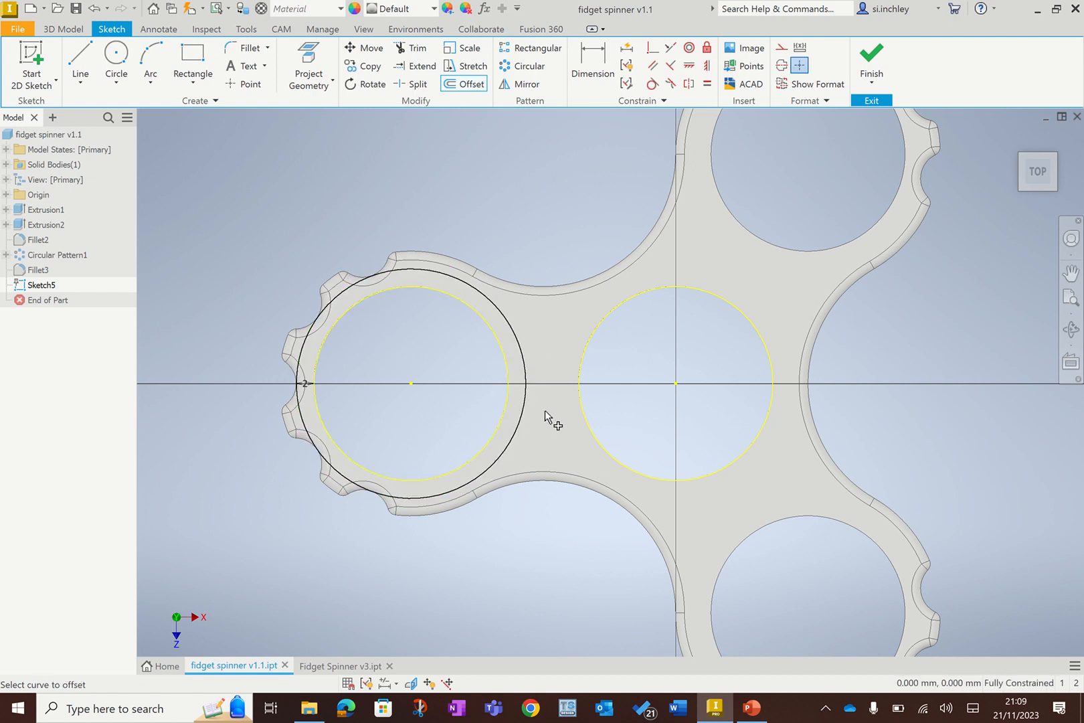
scroll(545, 410, "down", 2)
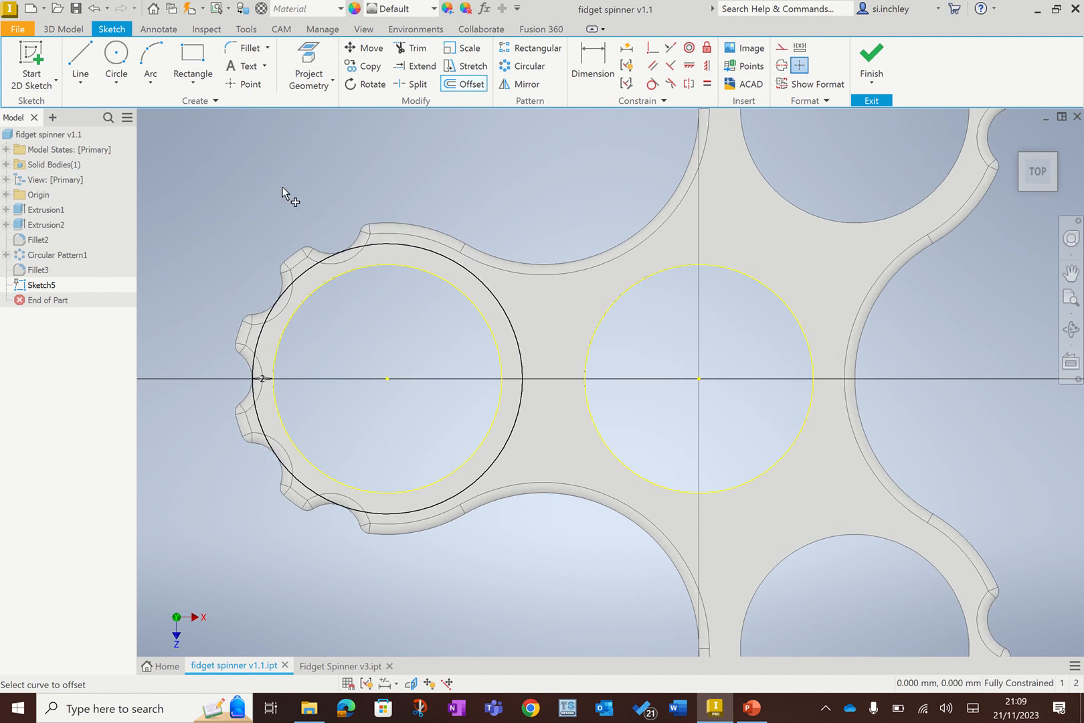
Draw a construction line from the centre of the left arm's hole to the centre of the central hole.
left_click(116, 55)
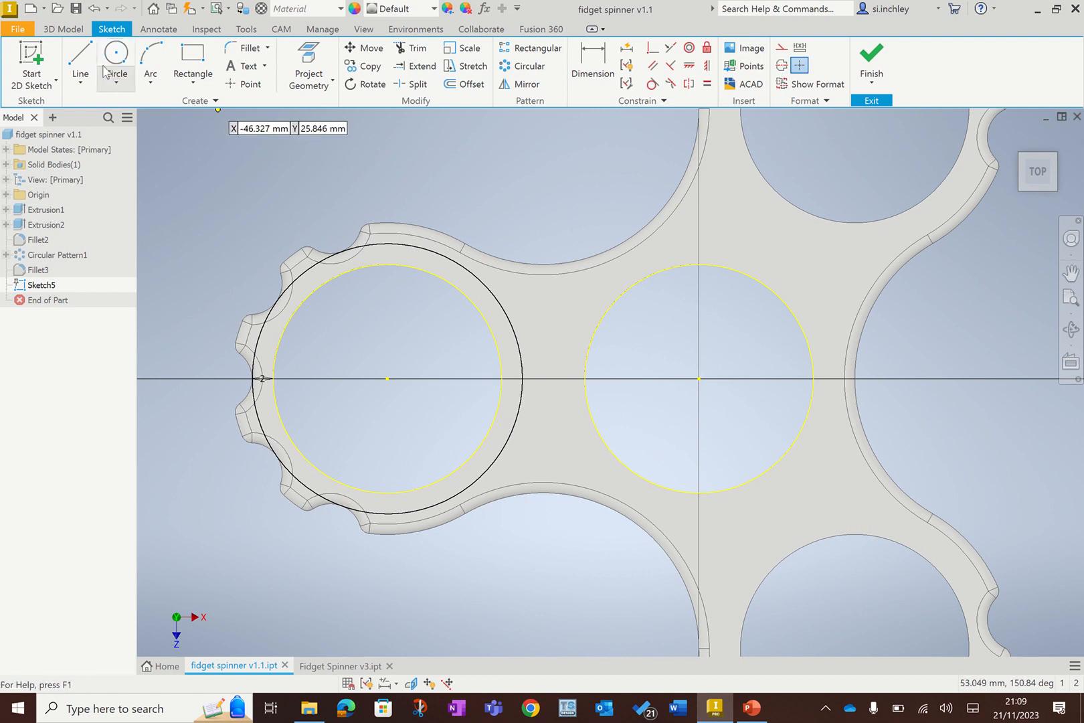
left_click(81, 60)
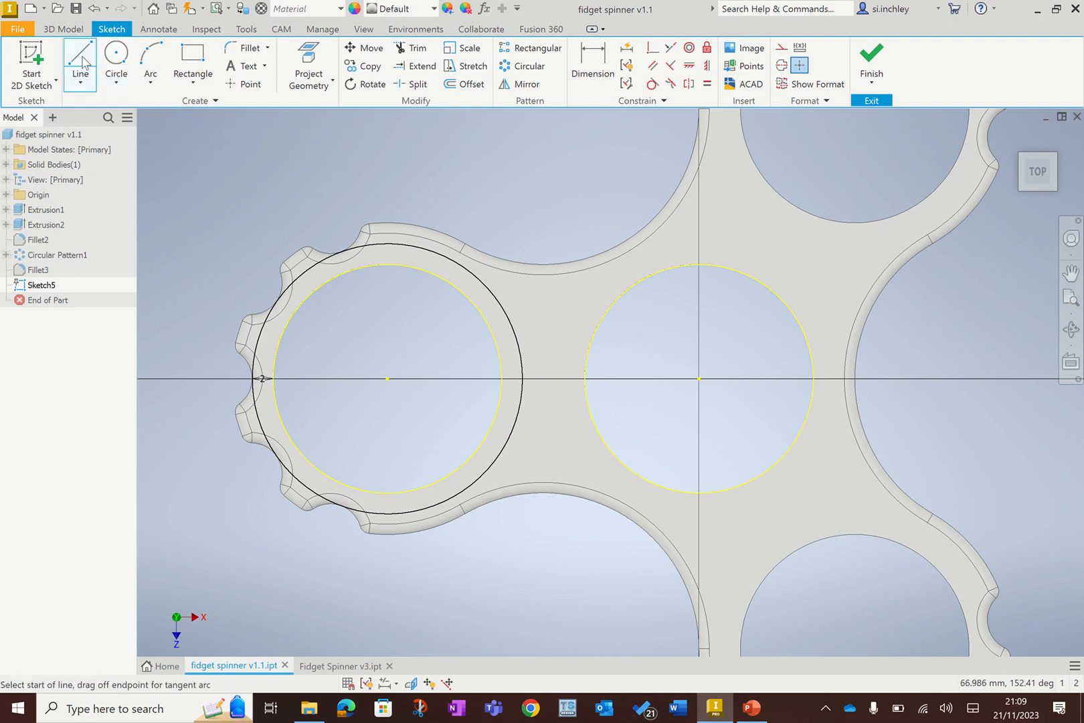
left_click(781, 48)
left_click(389, 378)
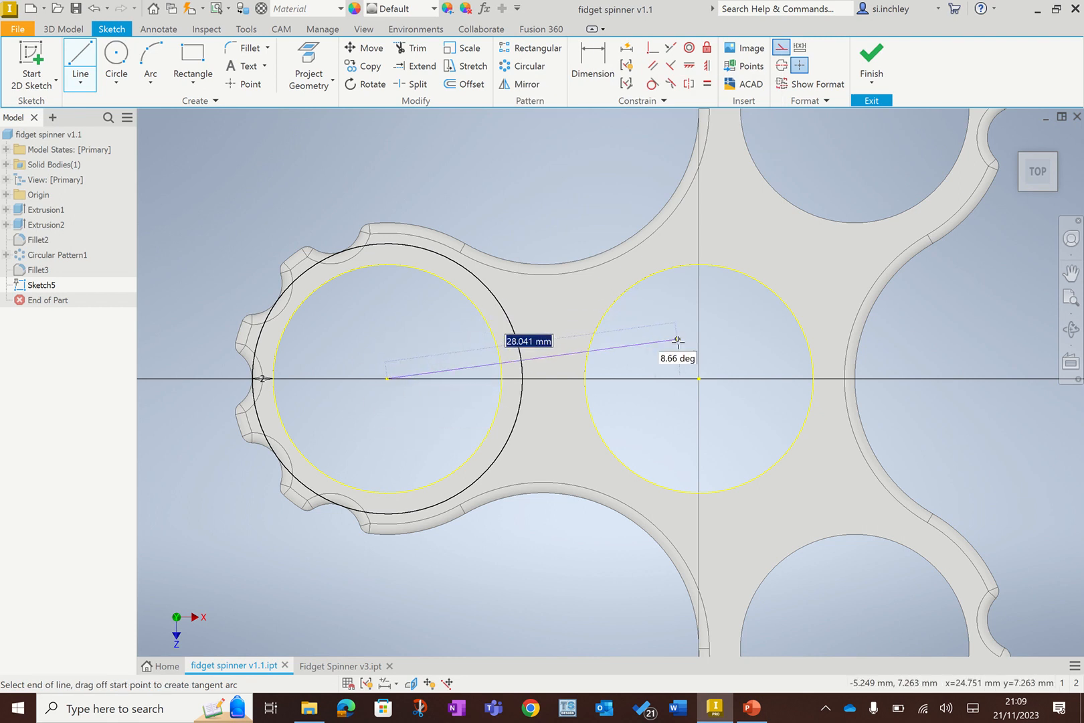
left_click(699, 379)
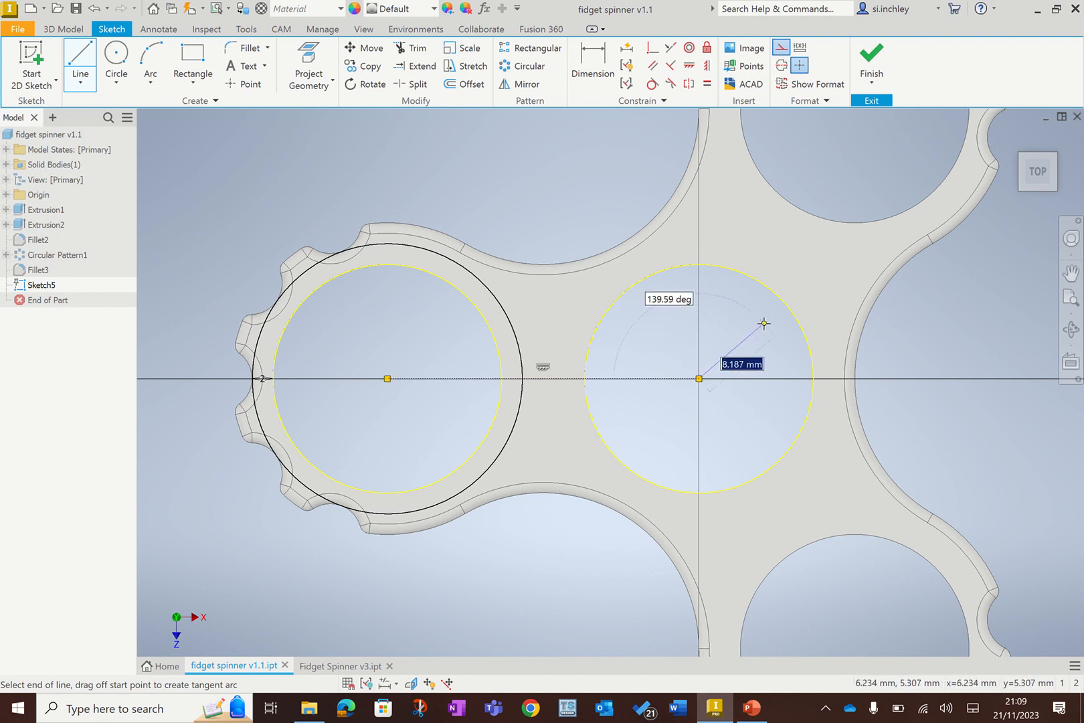
key("Escape")
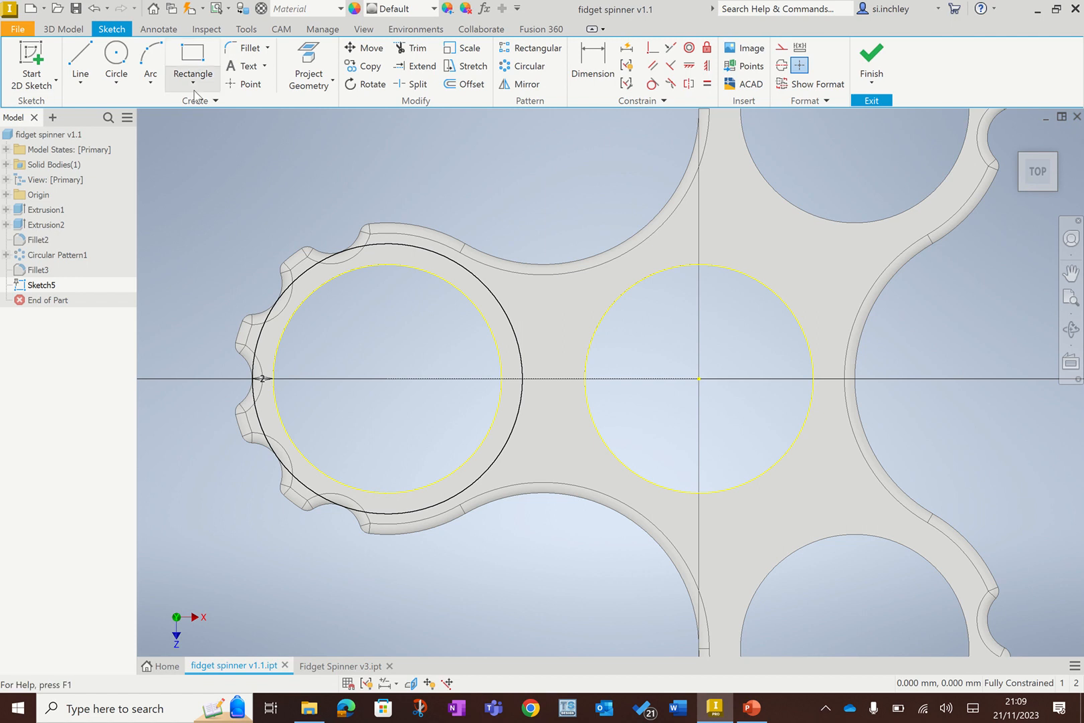
Draw a 22 mm diameter circle centred slightly off the left arm hole's centre, towards the central hole.
left_click(116, 59)
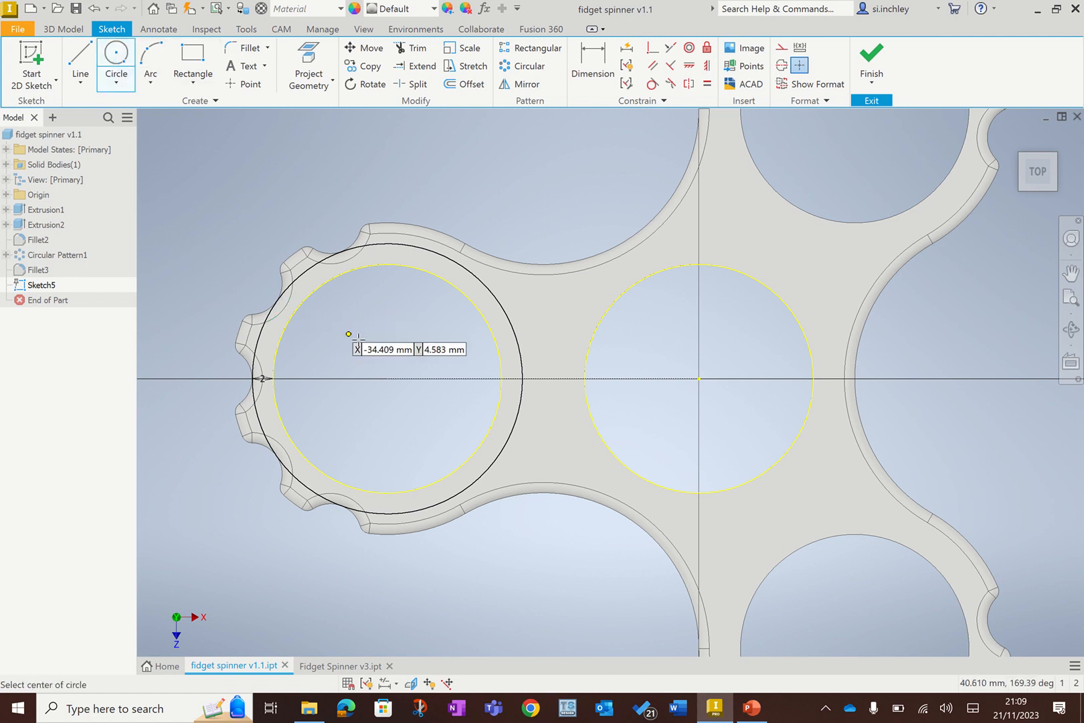
left_click(416, 371)
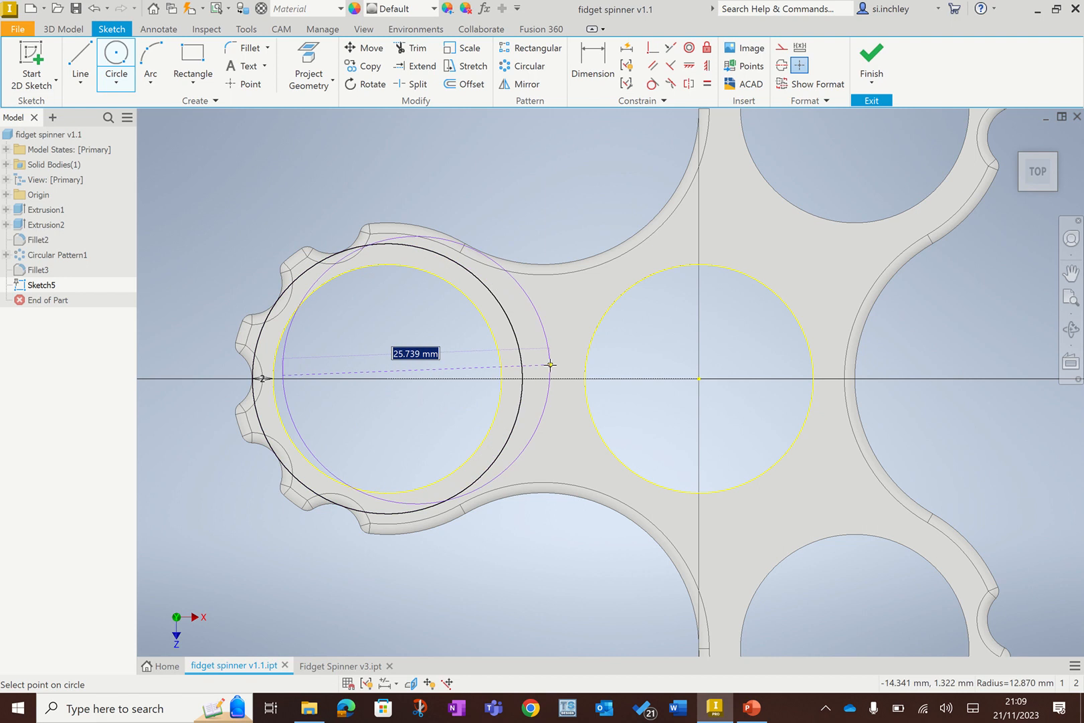
type("22")
key("Return")
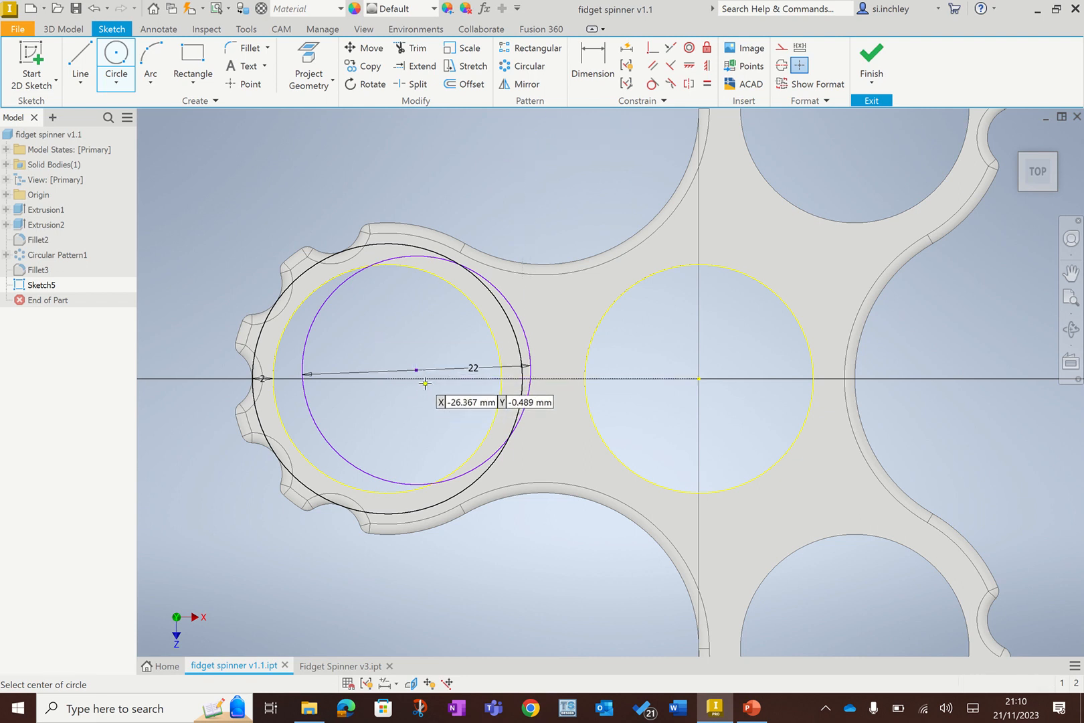
Constrain the new circle's centre to be coincident with the horizontal construction line.
left_click(652, 50)
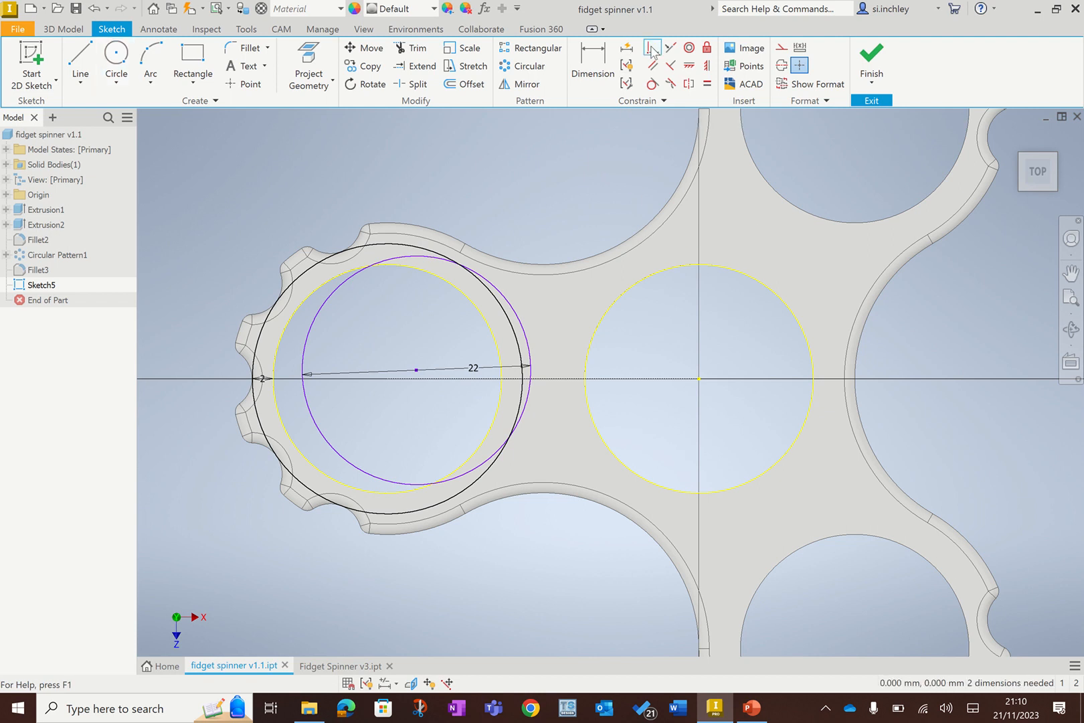
left_click(416, 370)
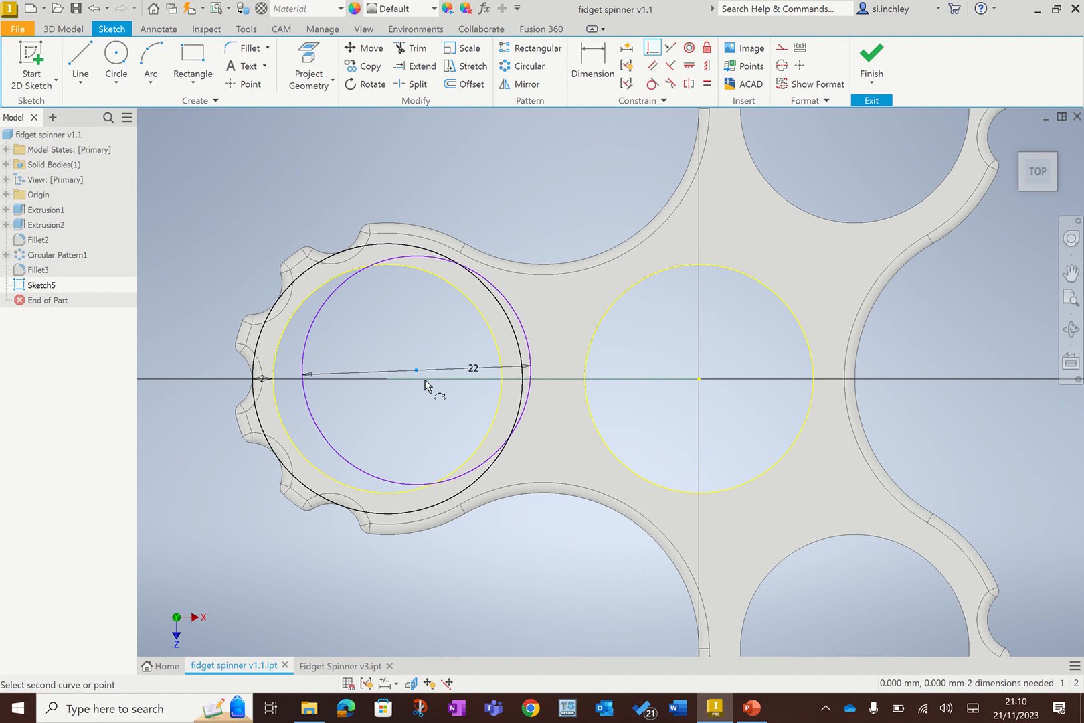
left_click(425, 379)
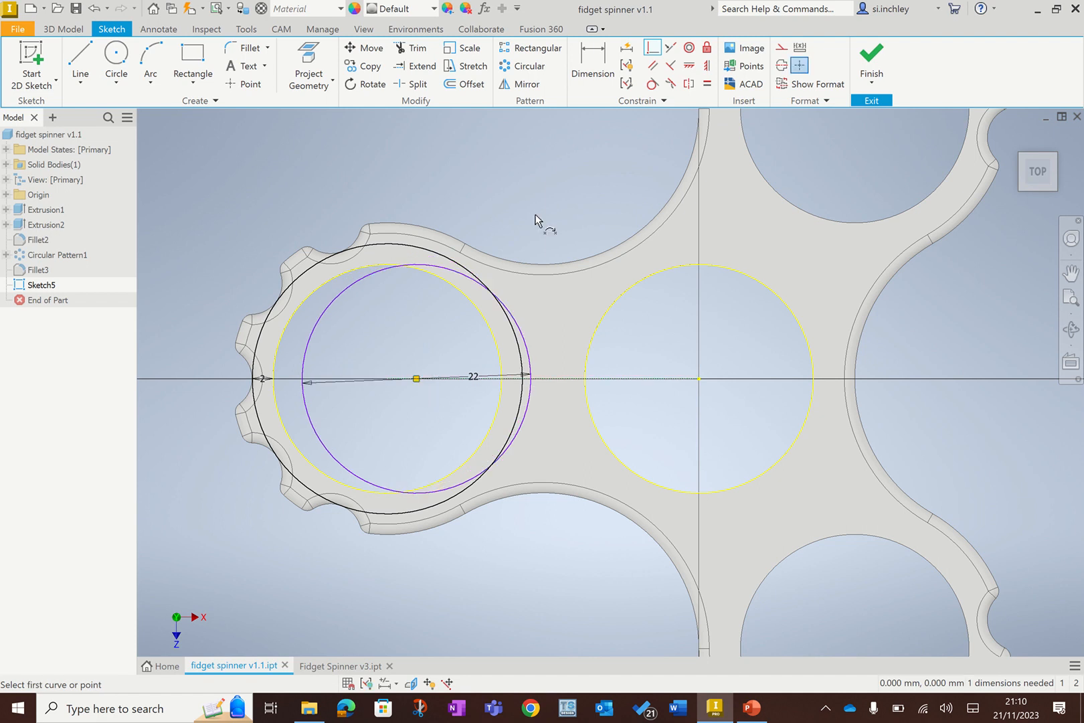
Dimension the distance between the left arm hole's centre and the new circle's centre as 3 mm.
left_click(593, 63)
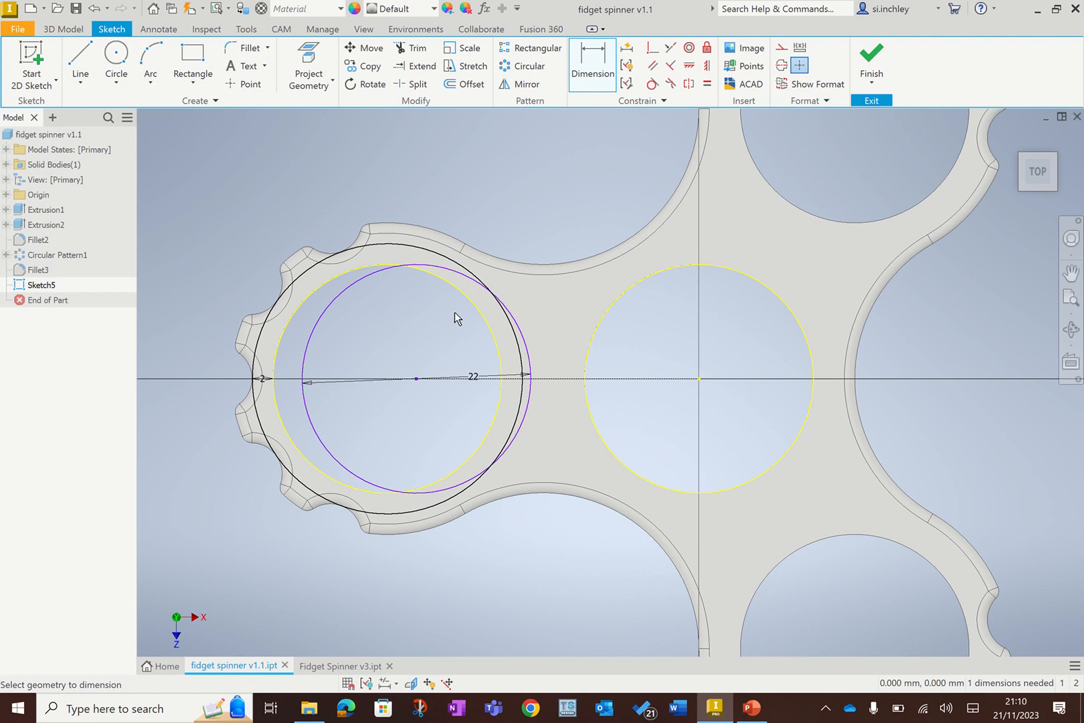
left_click(388, 380)
left_click(400, 362)
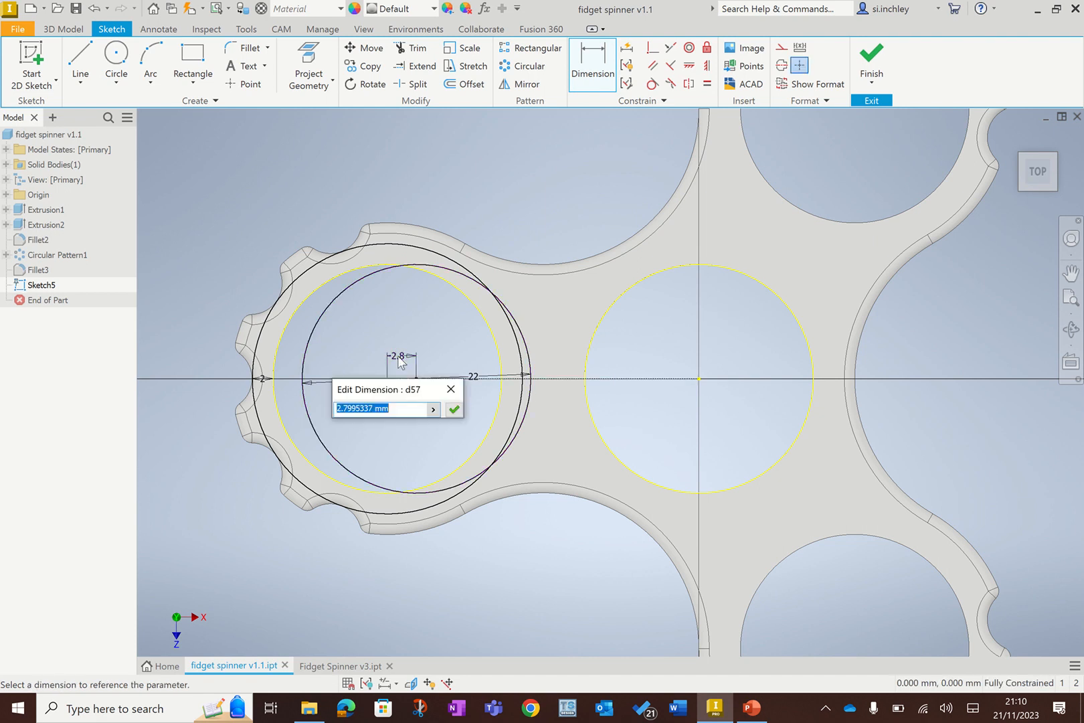
type("3")
key("Return")
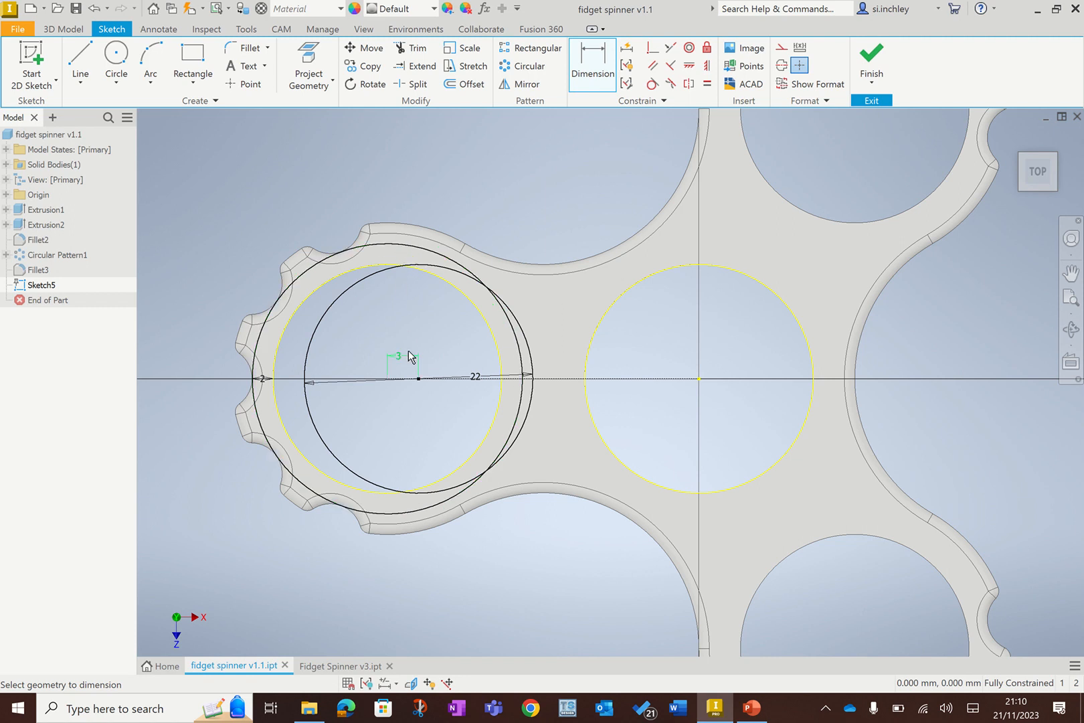
Set the diameter of the off-centre circle to 24 mm.
left_click(477, 379)
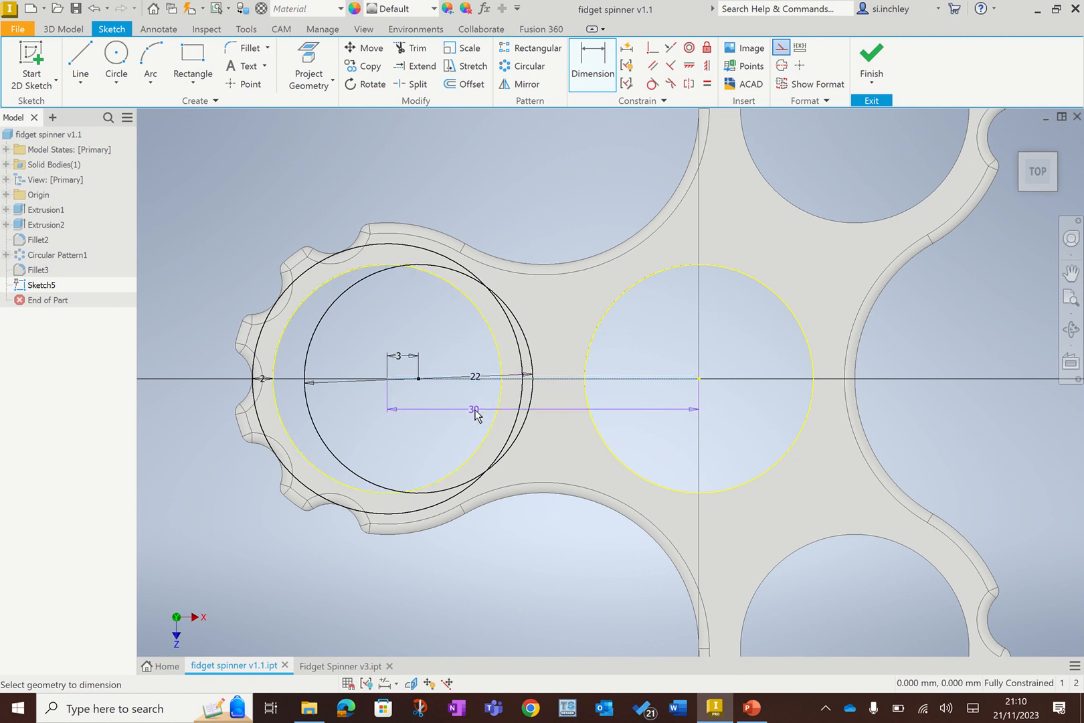
key("Escape")
scroll(475, 369, "up", 3)
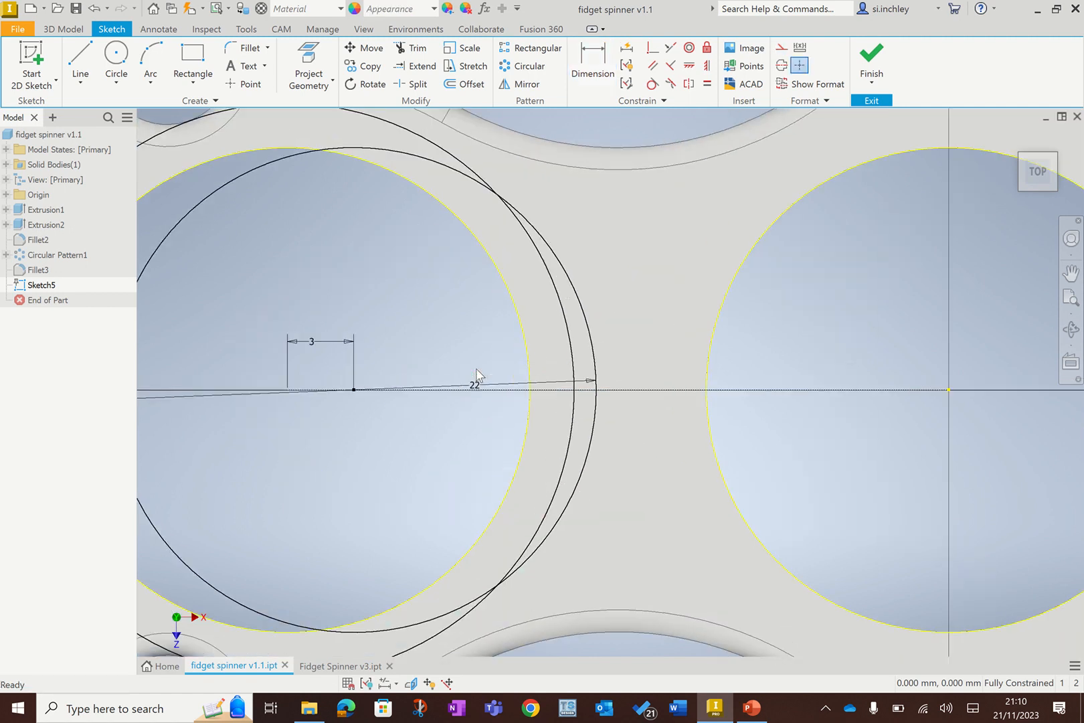
left_click(479, 388)
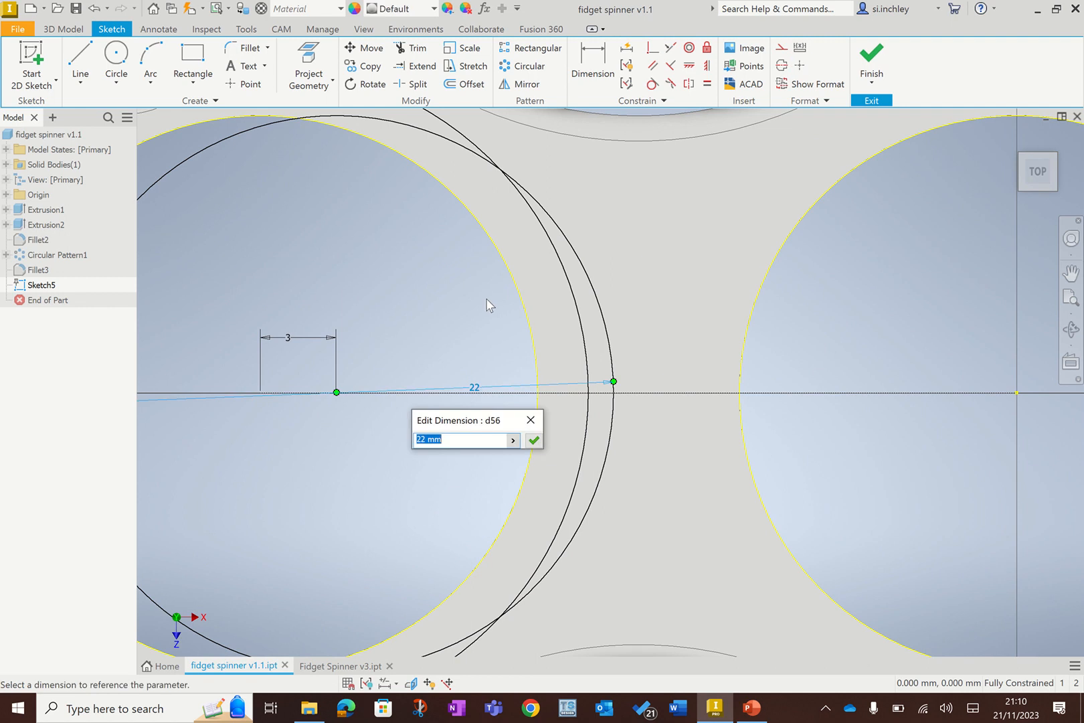
type("24")
key("Return")
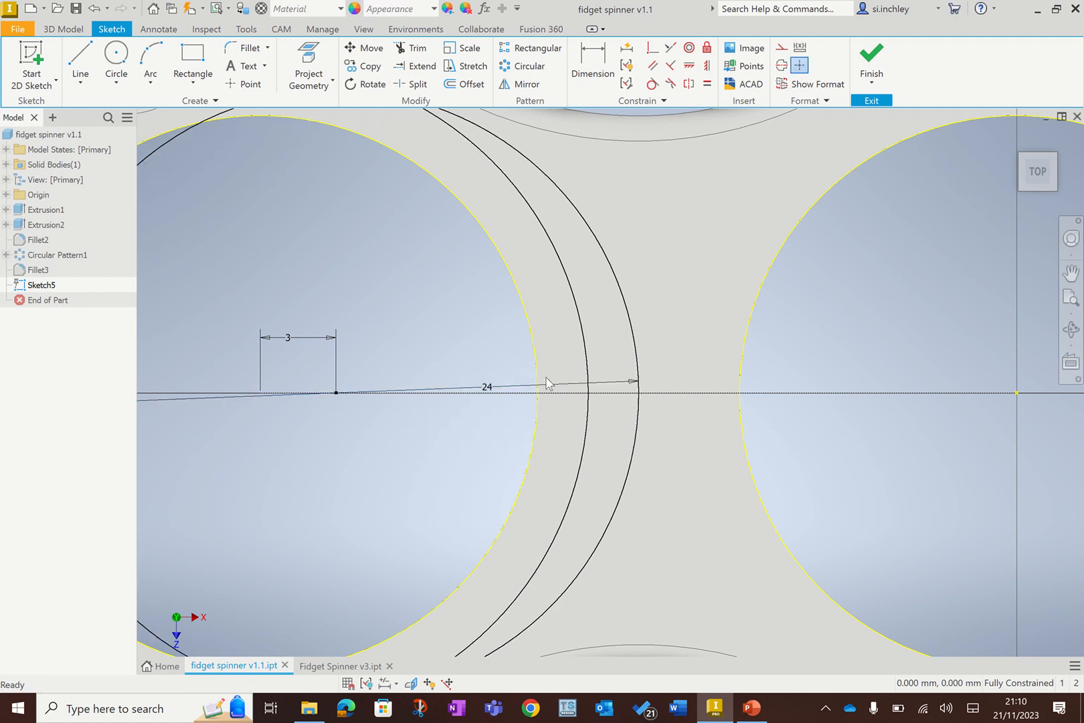
Draw two lines about 15 mm long from the left arm hole's centre to the 24 mm circle, about 13° above and below the construction line.
scroll(546, 382, "down", 4)
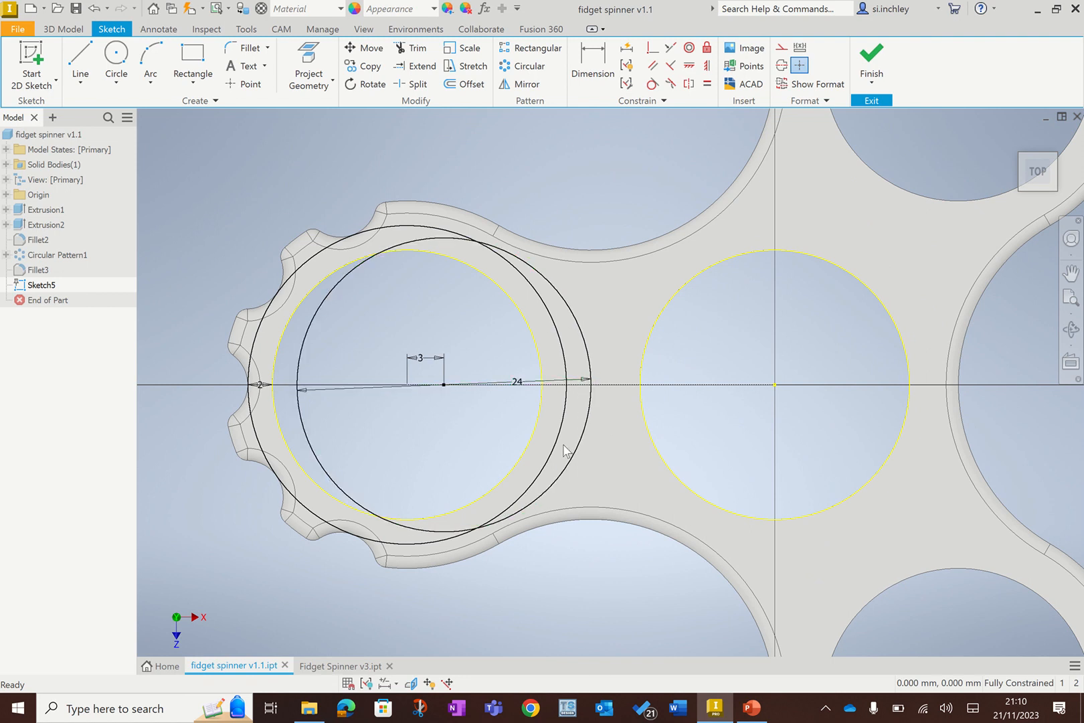
left_click(80, 60)
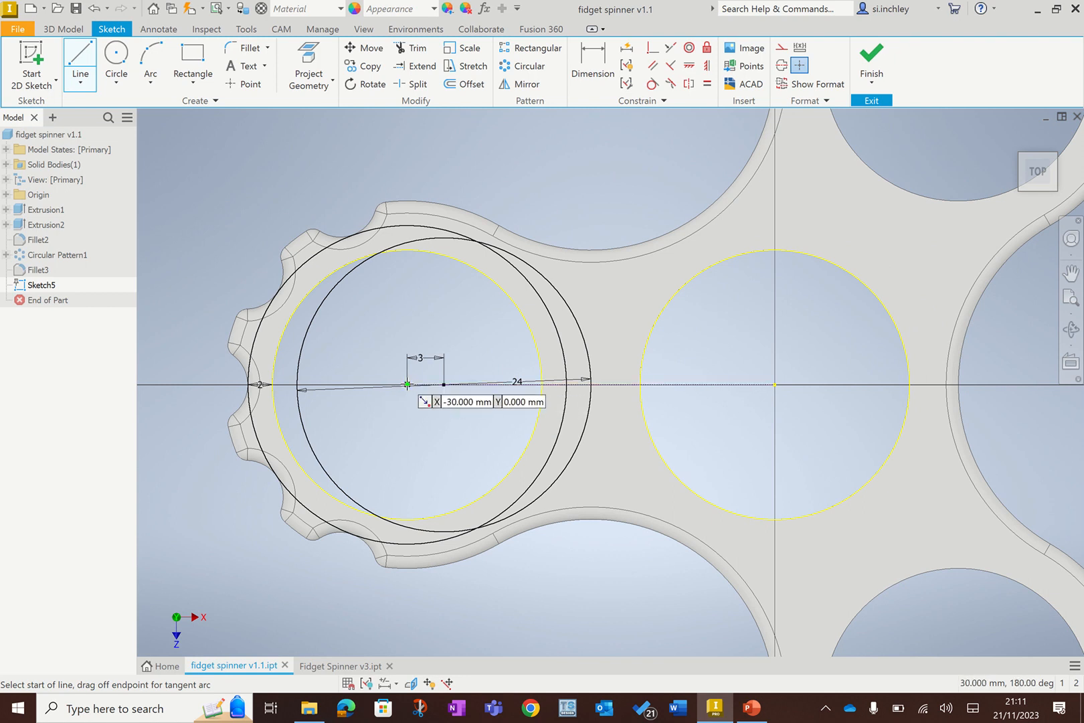
left_click(406, 384)
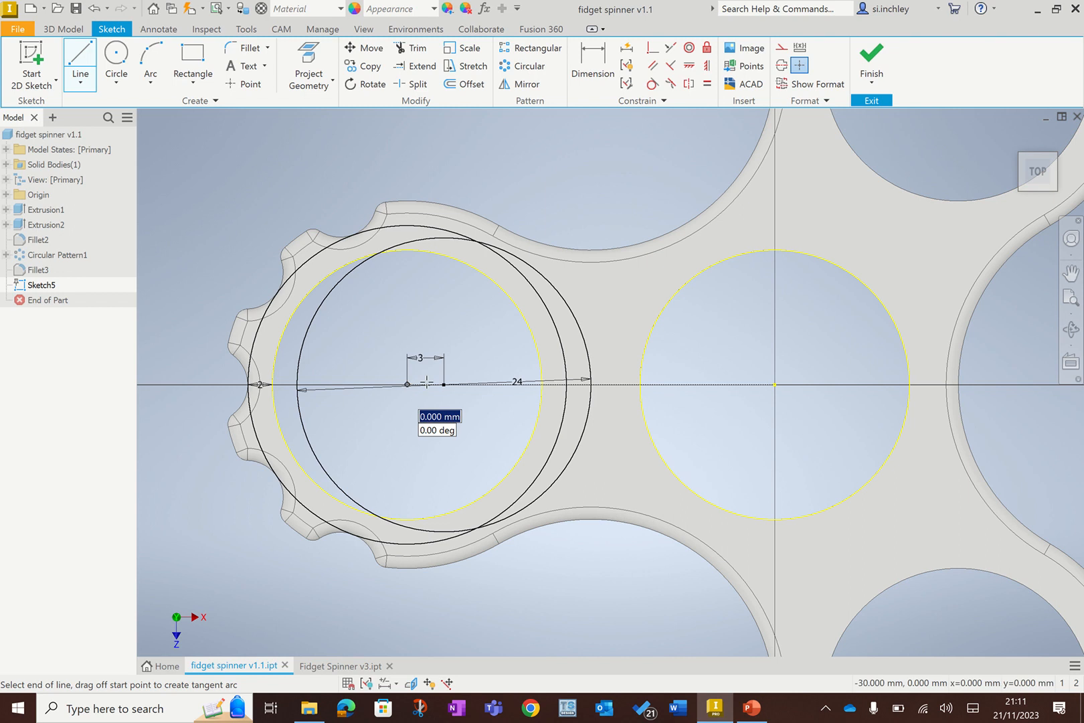
double_click(585, 343)
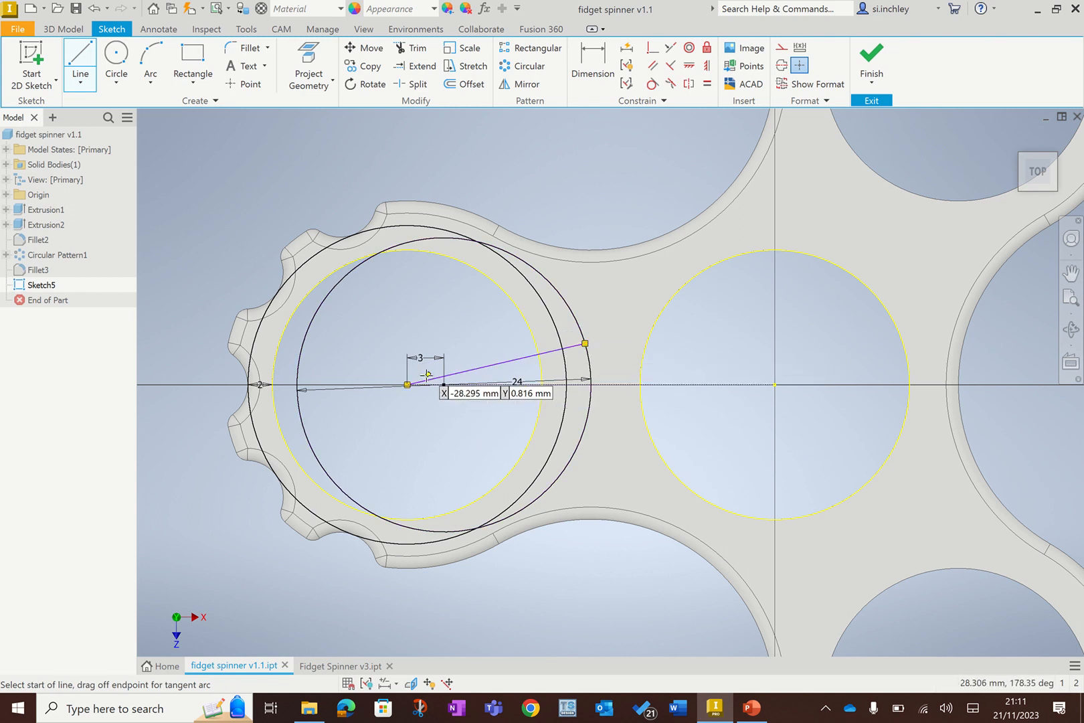
left_click(407, 385)
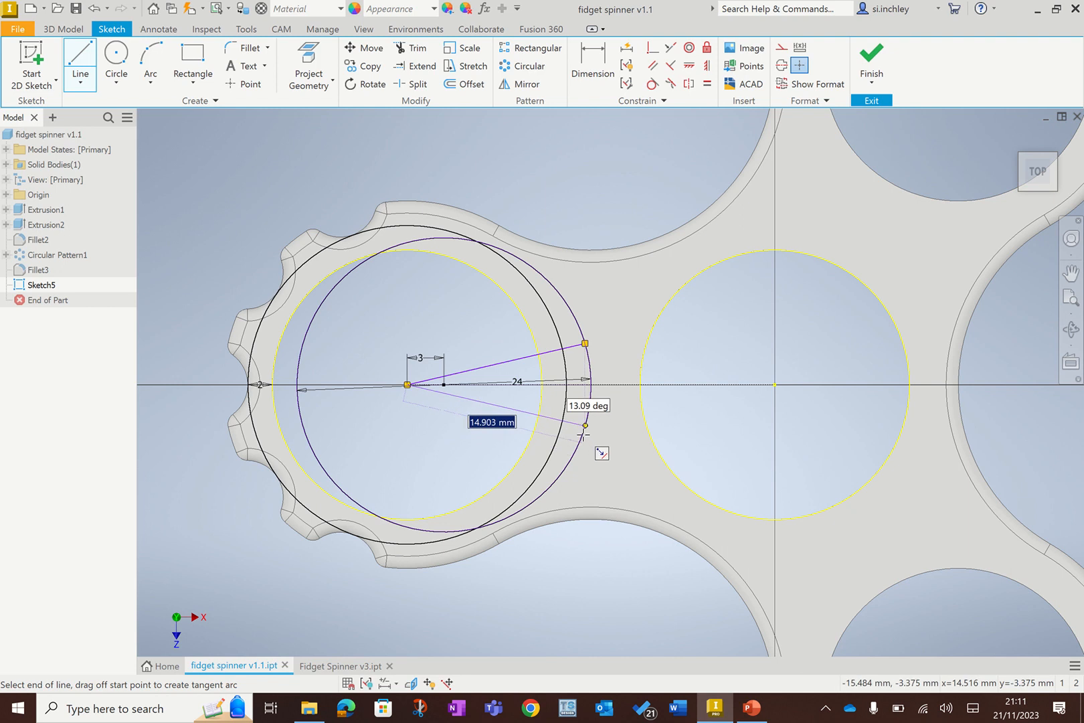
left_click(585, 427)
key("Escape")
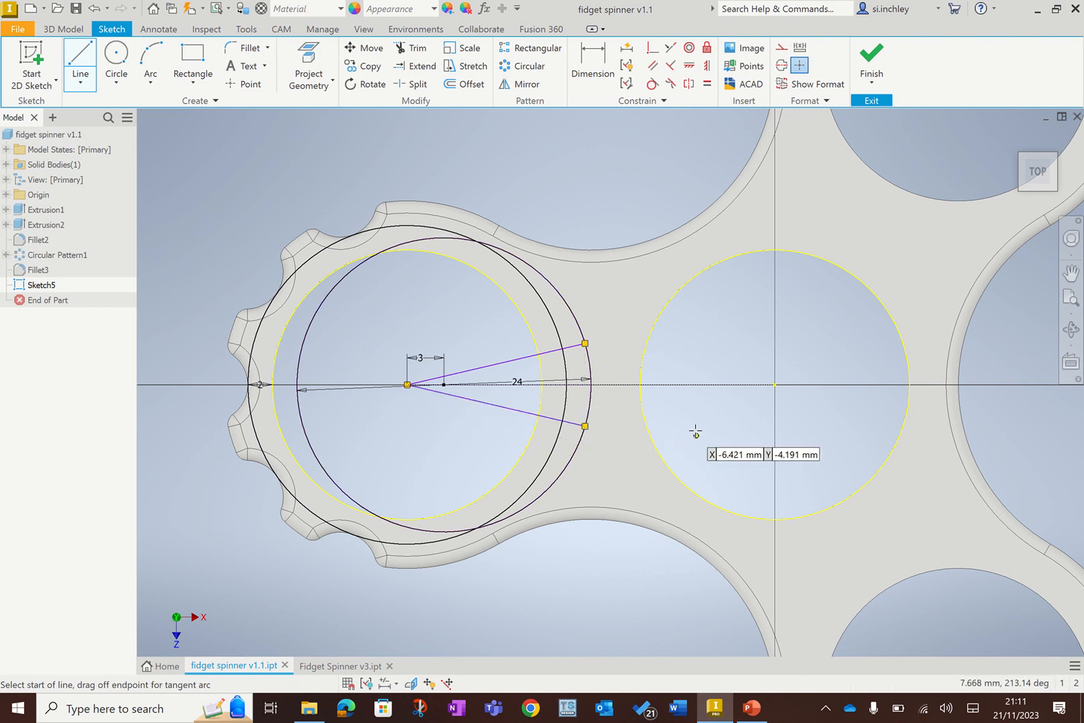
Dimension the angle between the upper line and the horizontal construction line as 4 degrees.
mouse_move(593, 9)
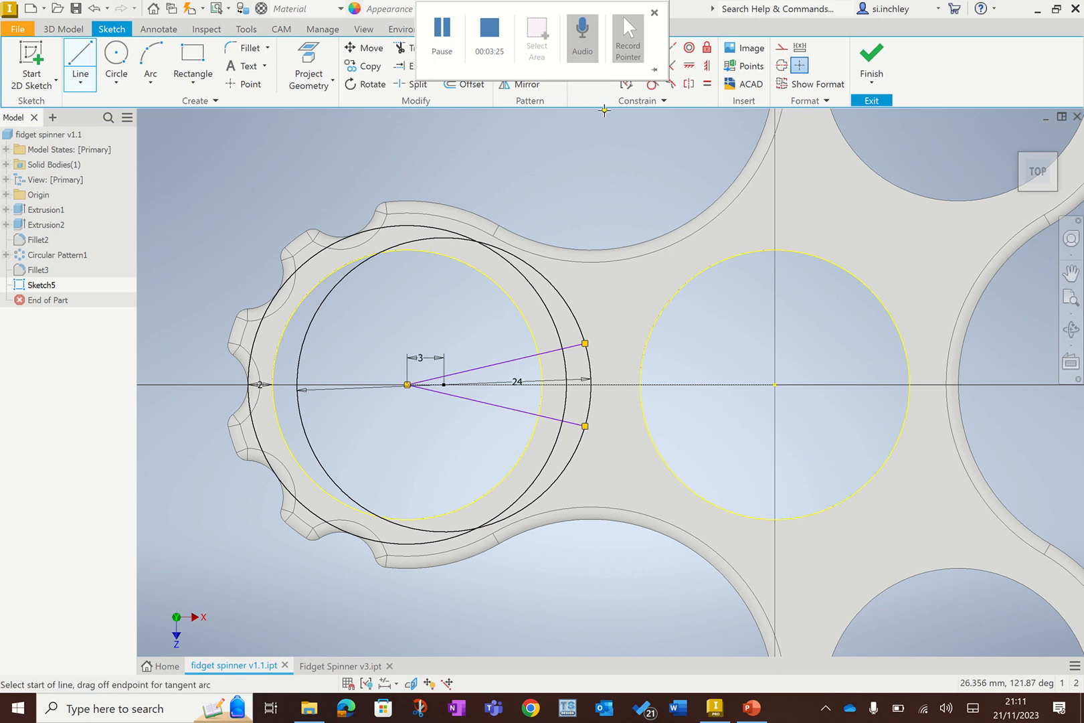
left_click(593, 69)
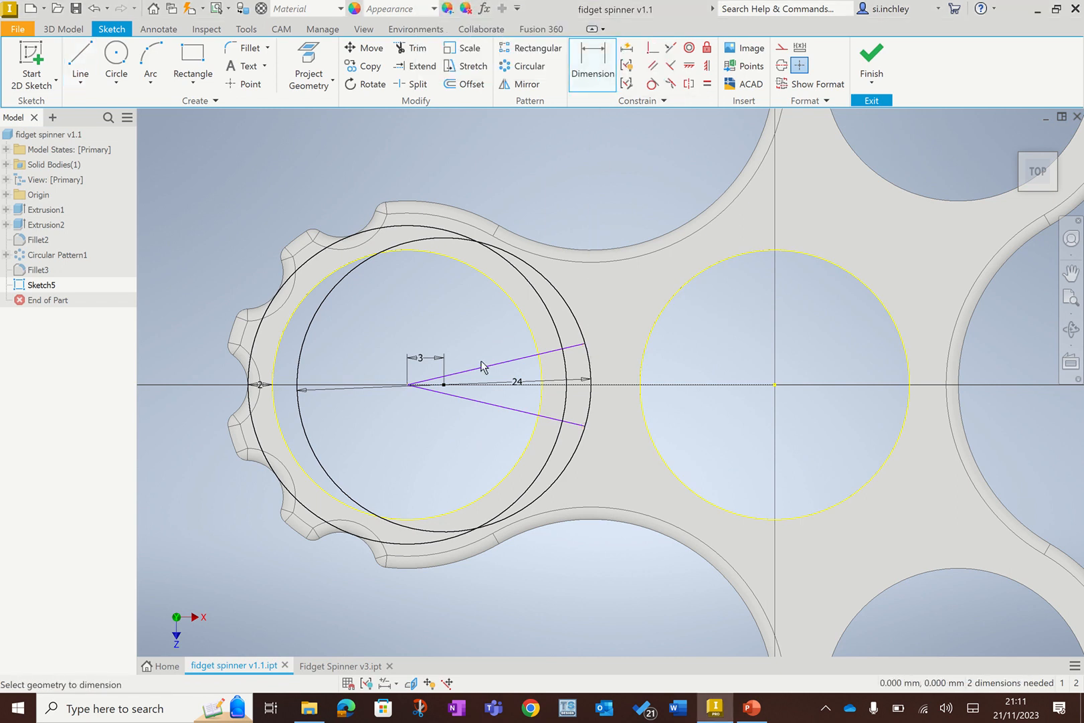
left_click(509, 363)
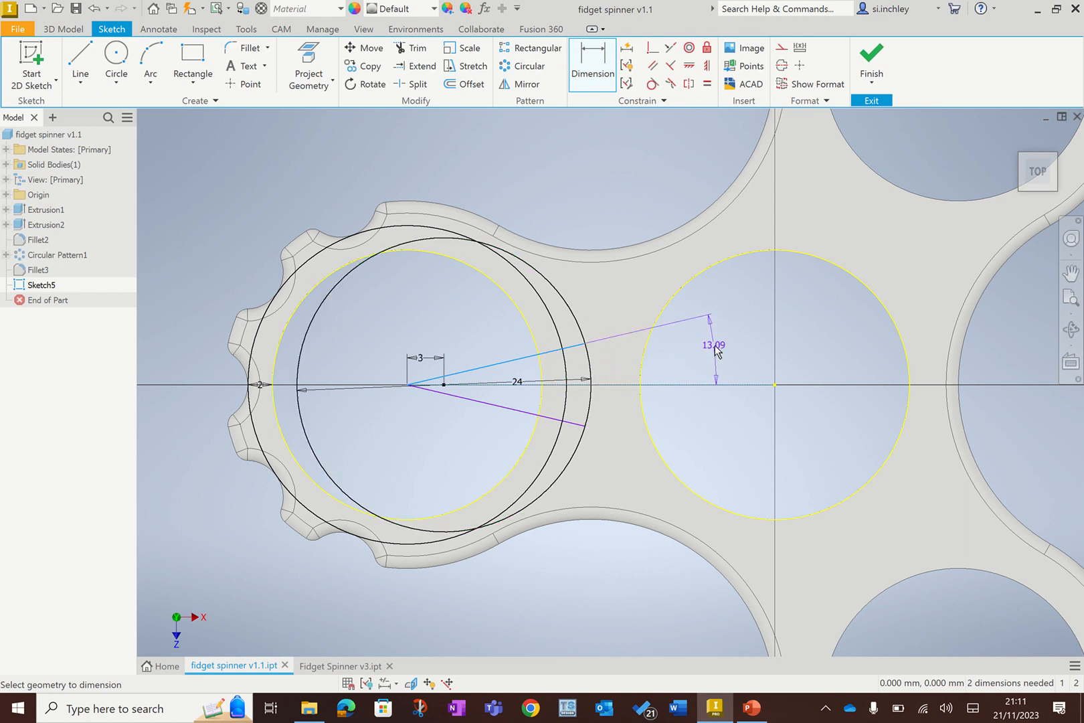
left_click(714, 347)
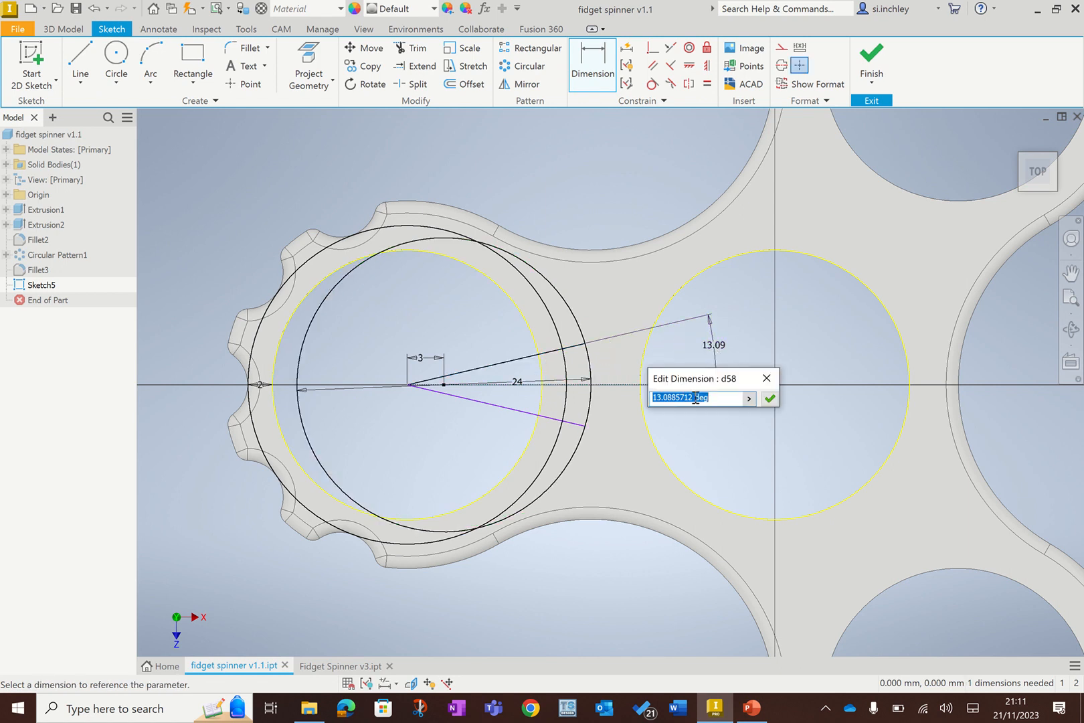
type("4")
key("Return")
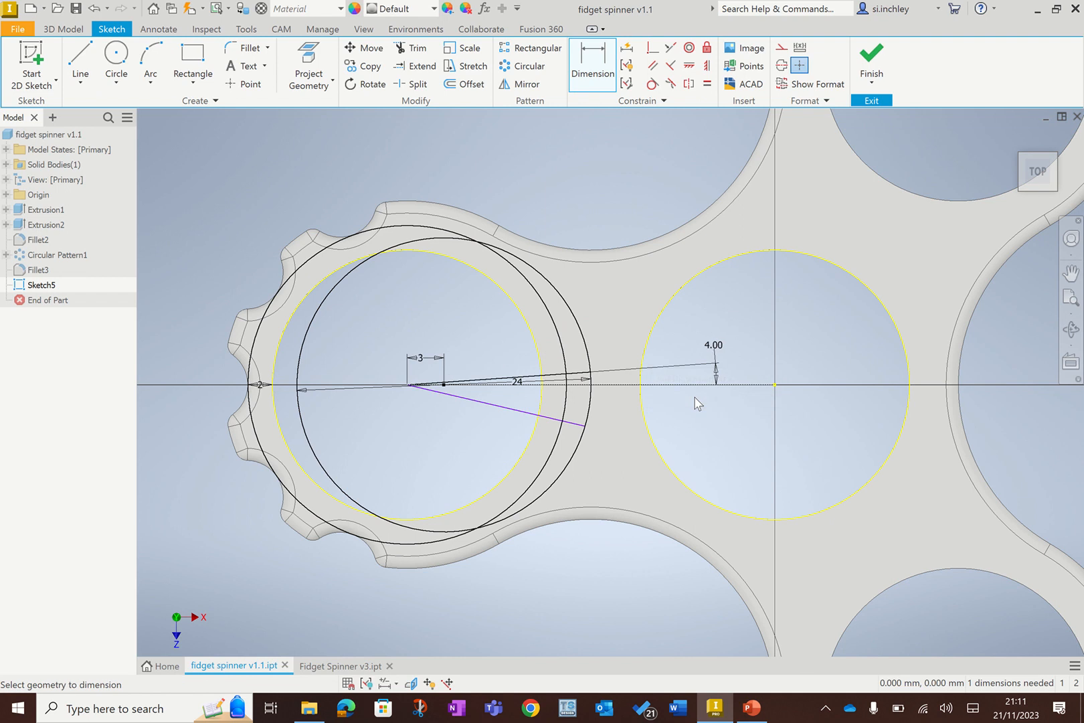
Dimension the angle between the lower line and the horizontal construction line as 4 degrees.
left_click(525, 417)
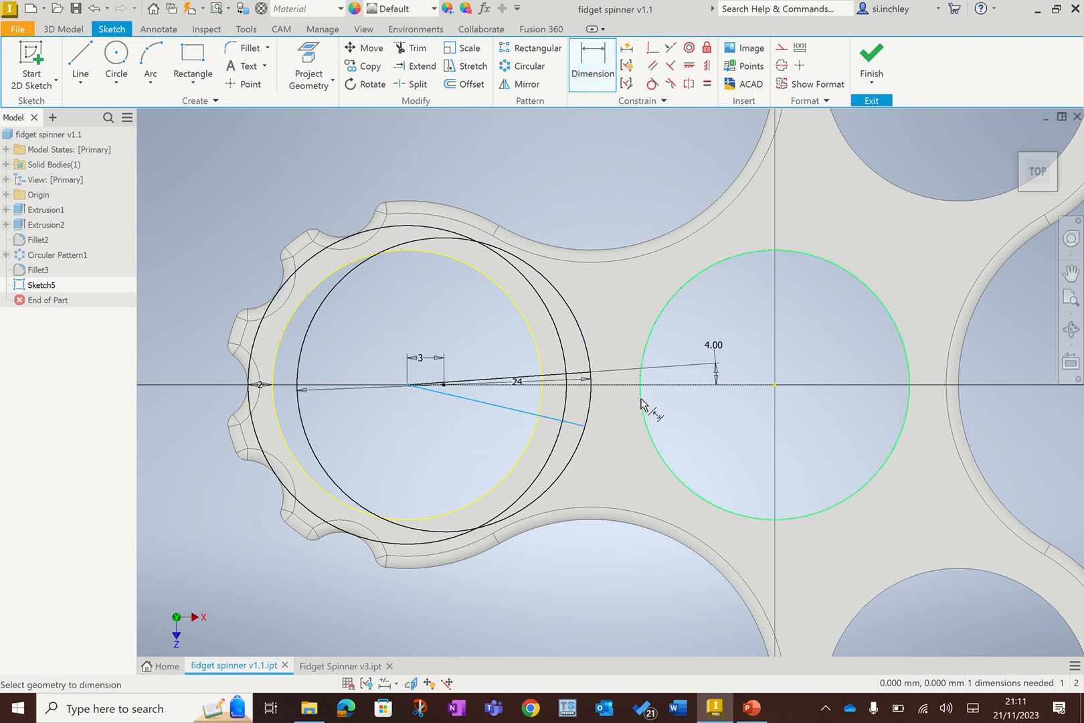
left_click(621, 386)
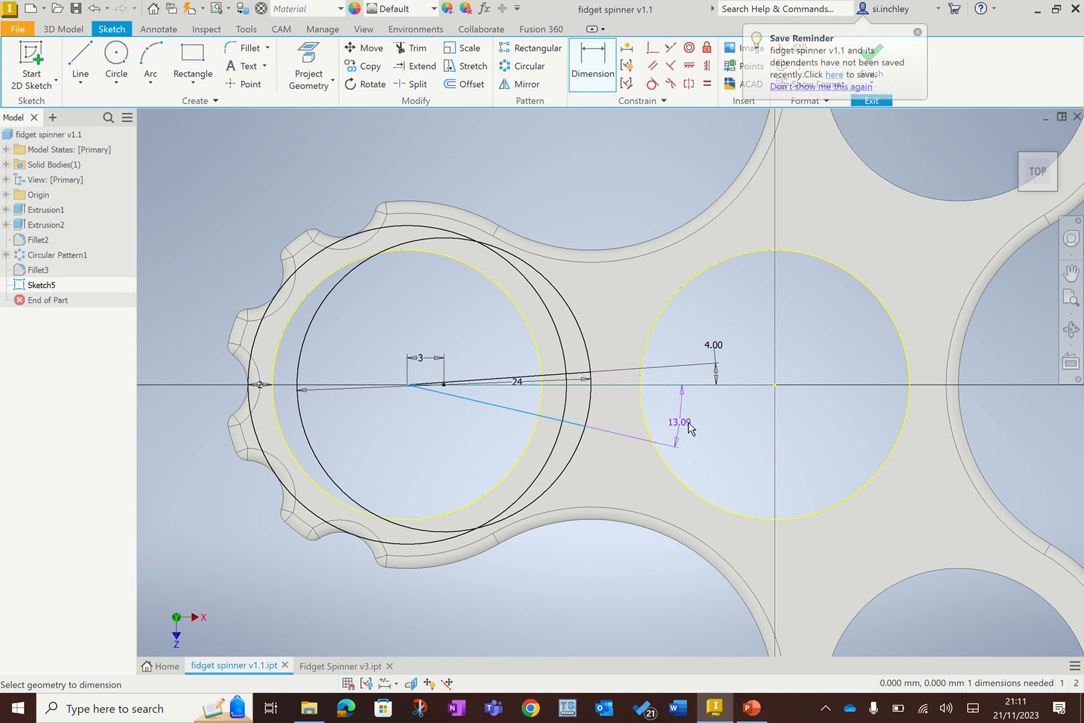
left_click(703, 431)
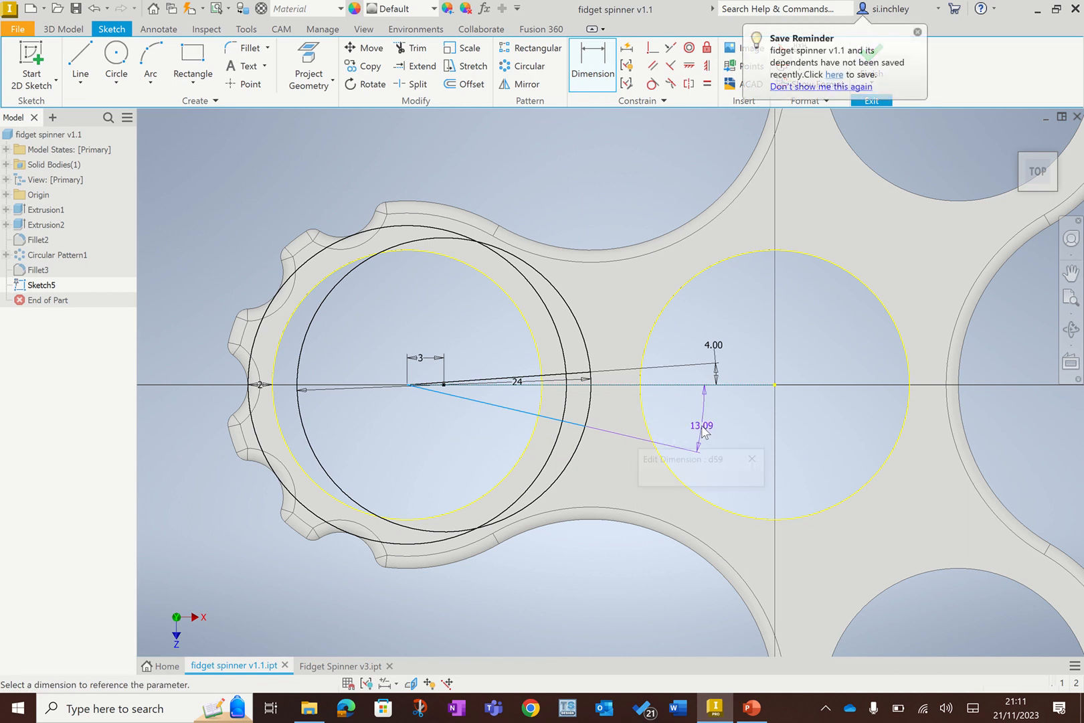
type("4")
key("Return")
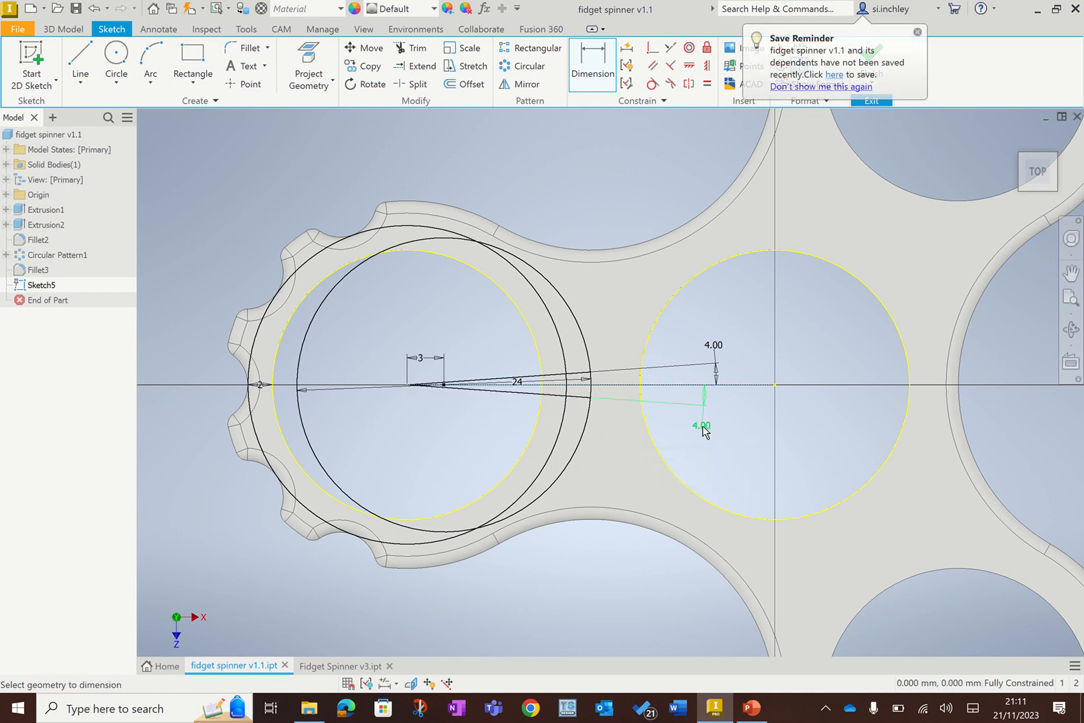
Circular-pattern the lower angled line about the left arm hole's centre with 8 instances over 60 degrees, with the direction reversed to fan downward.
scroll(529, 407, "down", 1)
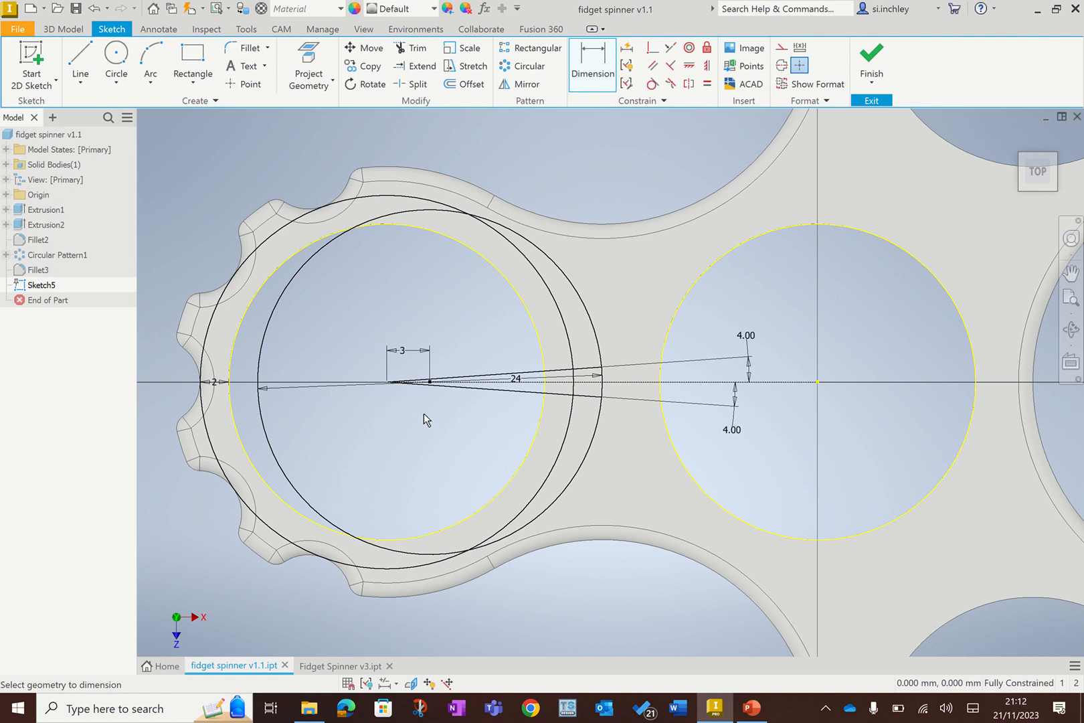
scroll(424, 414, "down", 1)
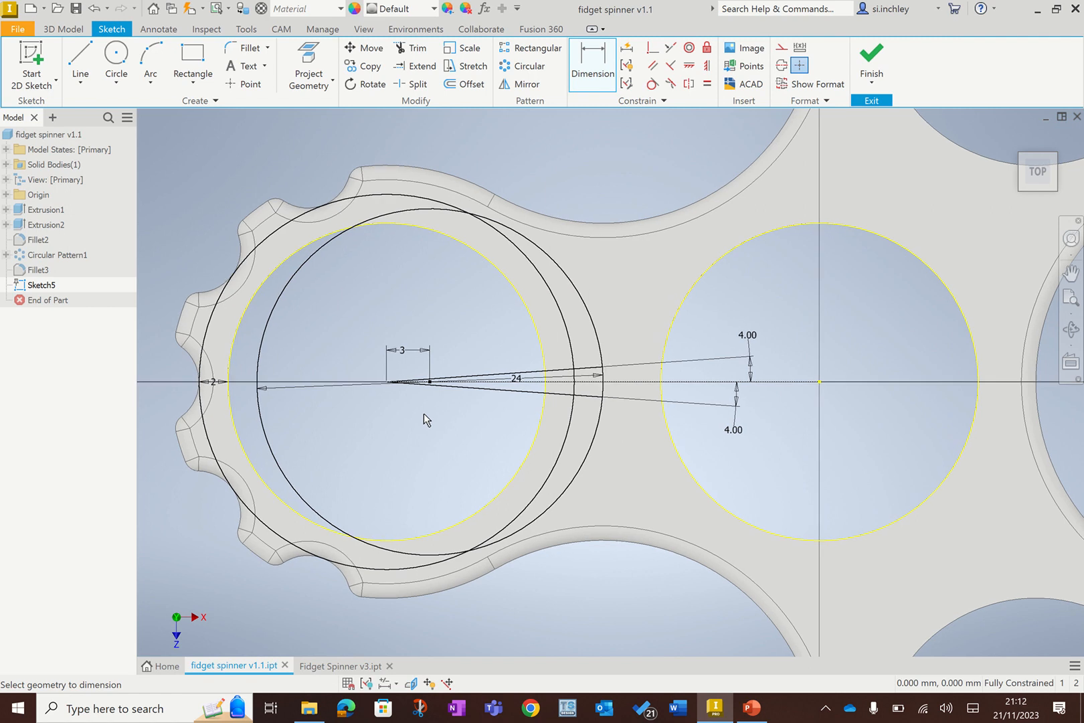
left_click(525, 65)
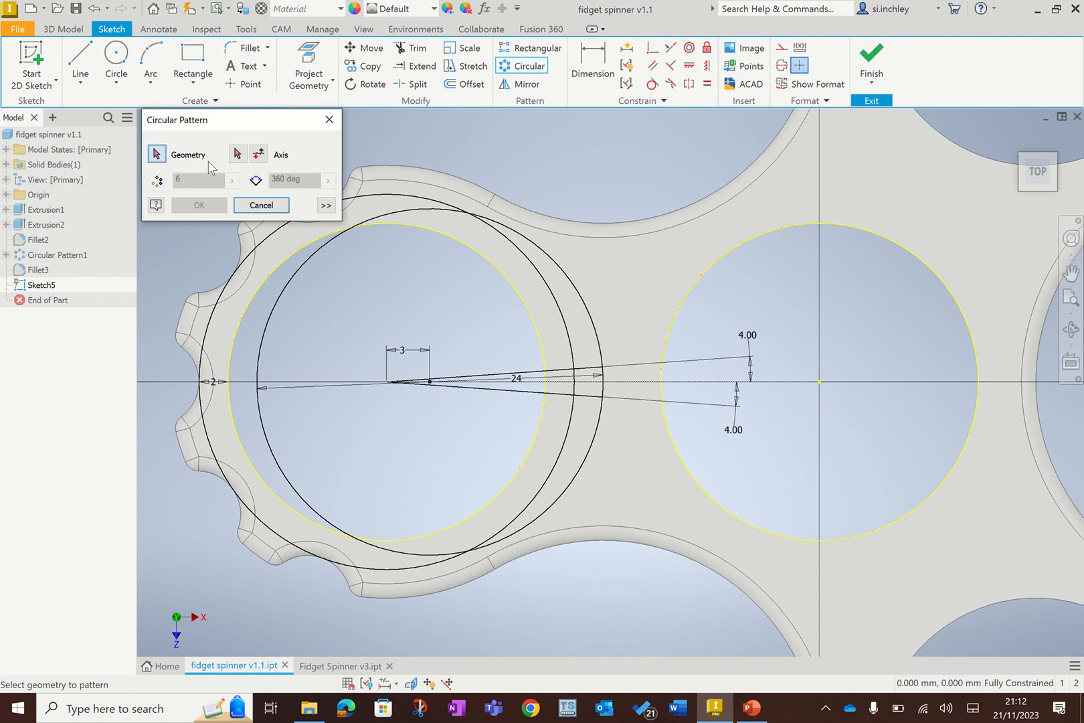
left_click(527, 394)
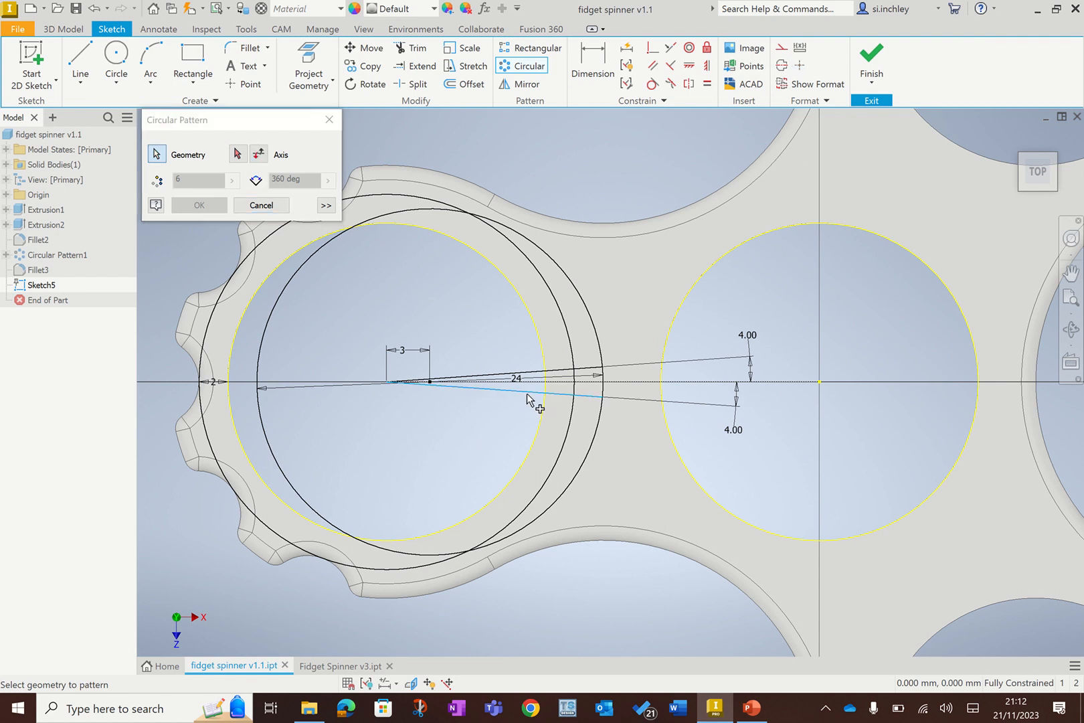
left_click(237, 154)
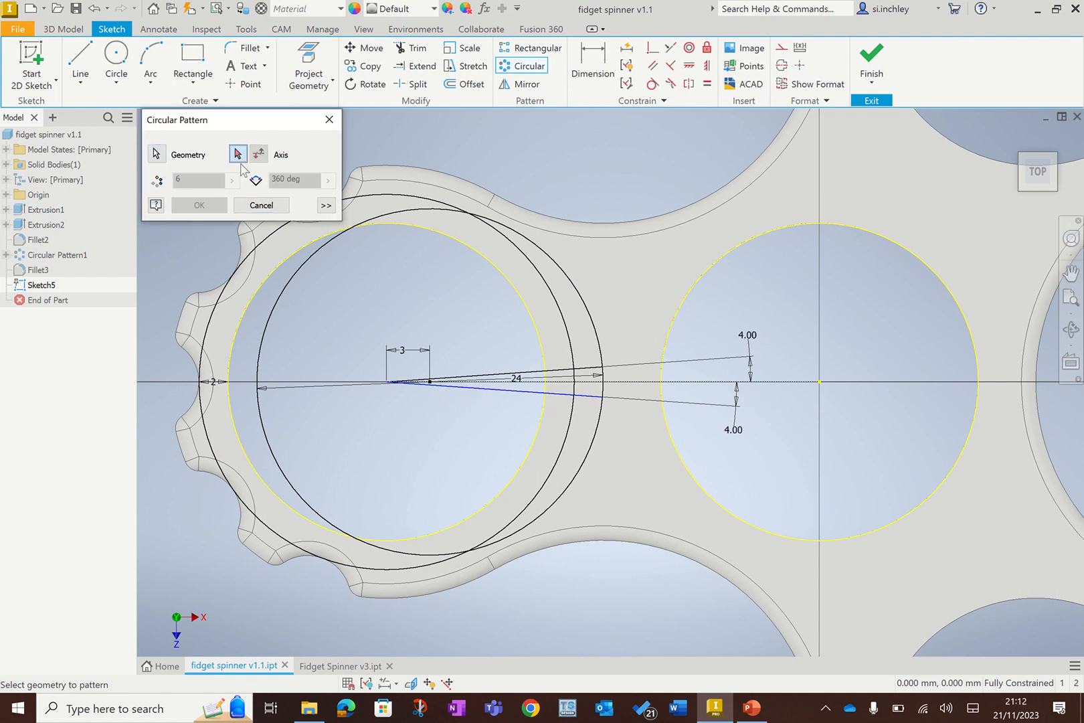
left_click(238, 334)
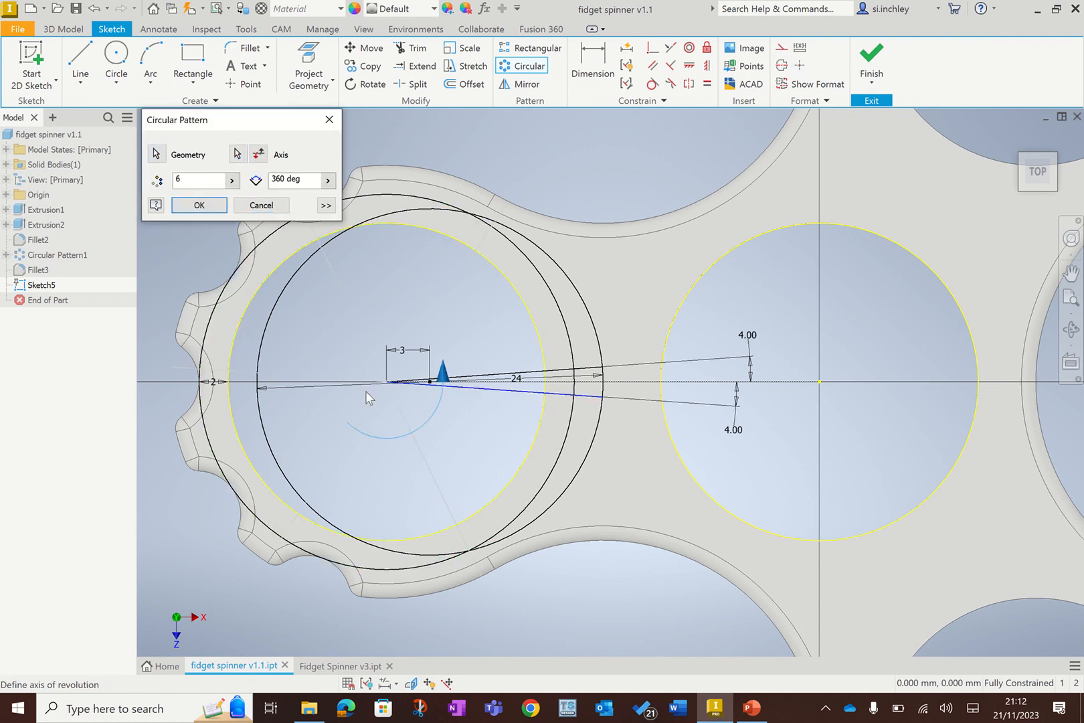
double_click(180, 179)
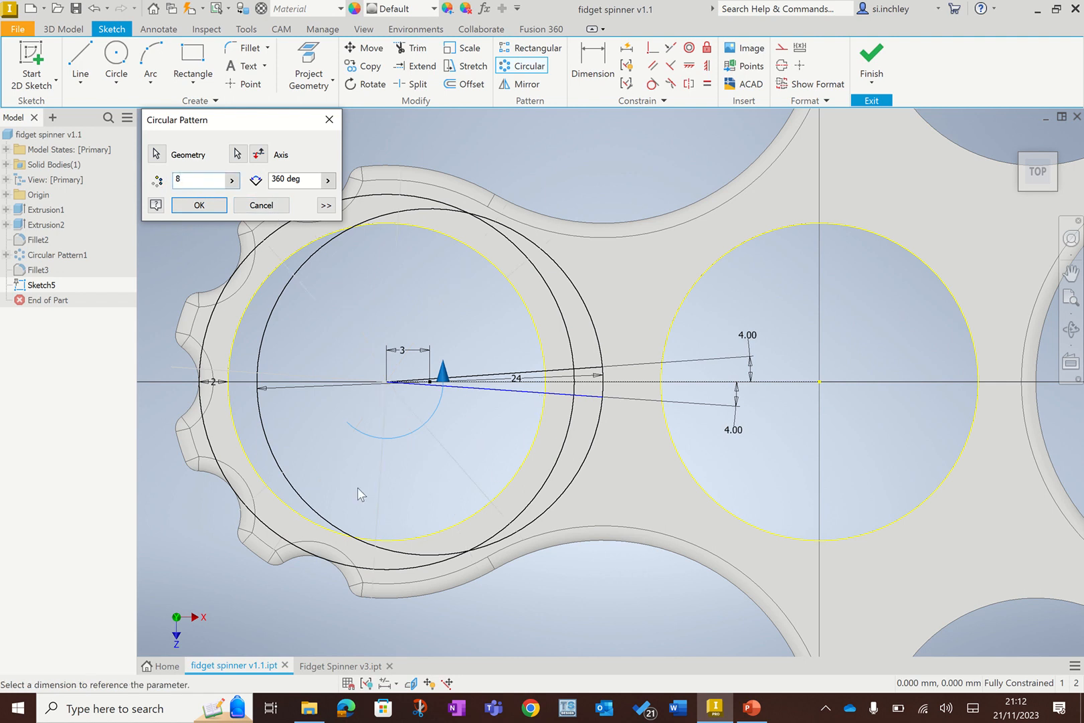
left_click(258, 156)
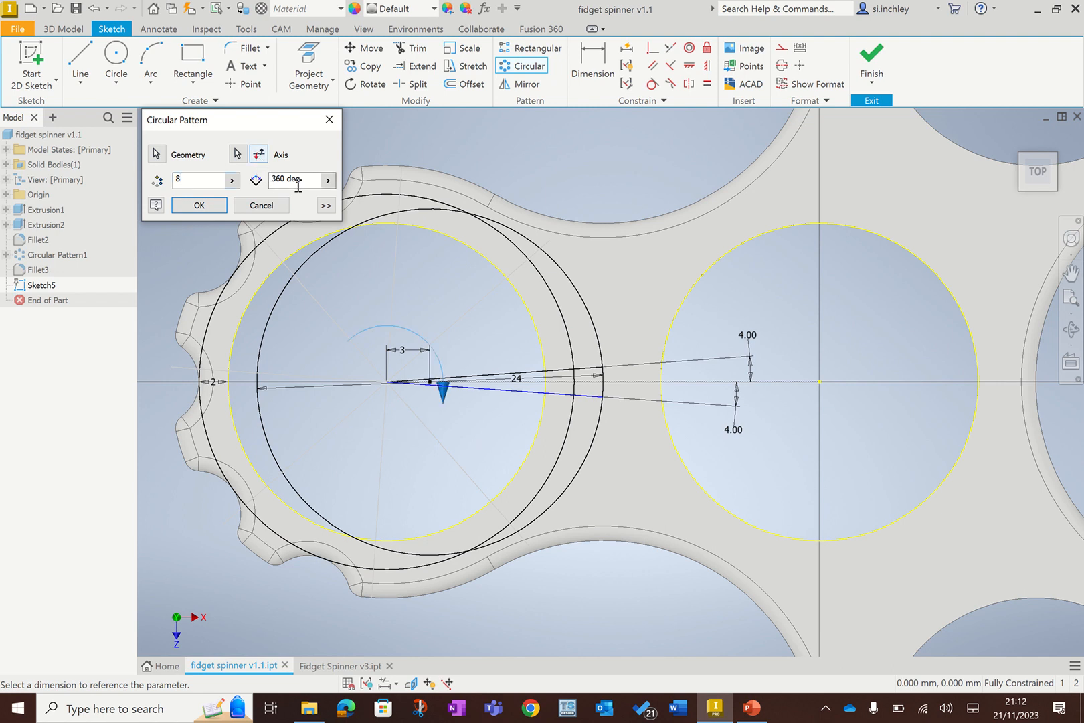
left_click_drag(277, 183, 268, 183)
key("BackSpace")
left_click(199, 205)
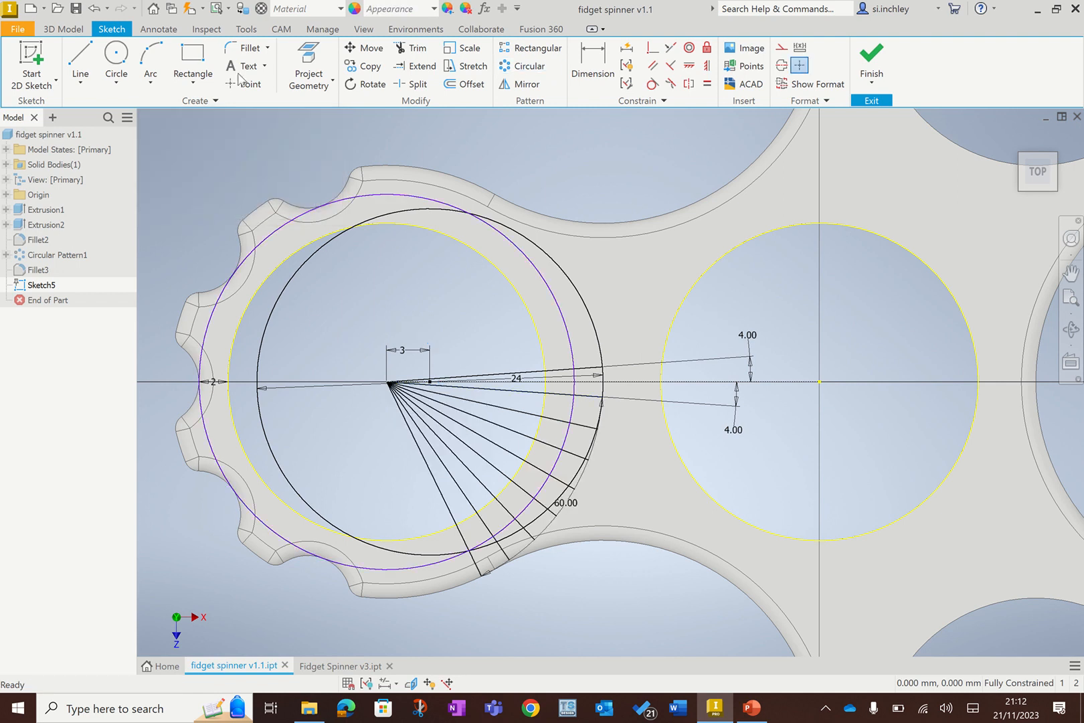
Circular-pattern the upper angled line about the left arm hole's centre with 8 instances over 60 degrees, fanning upward.
left_click(532, 67)
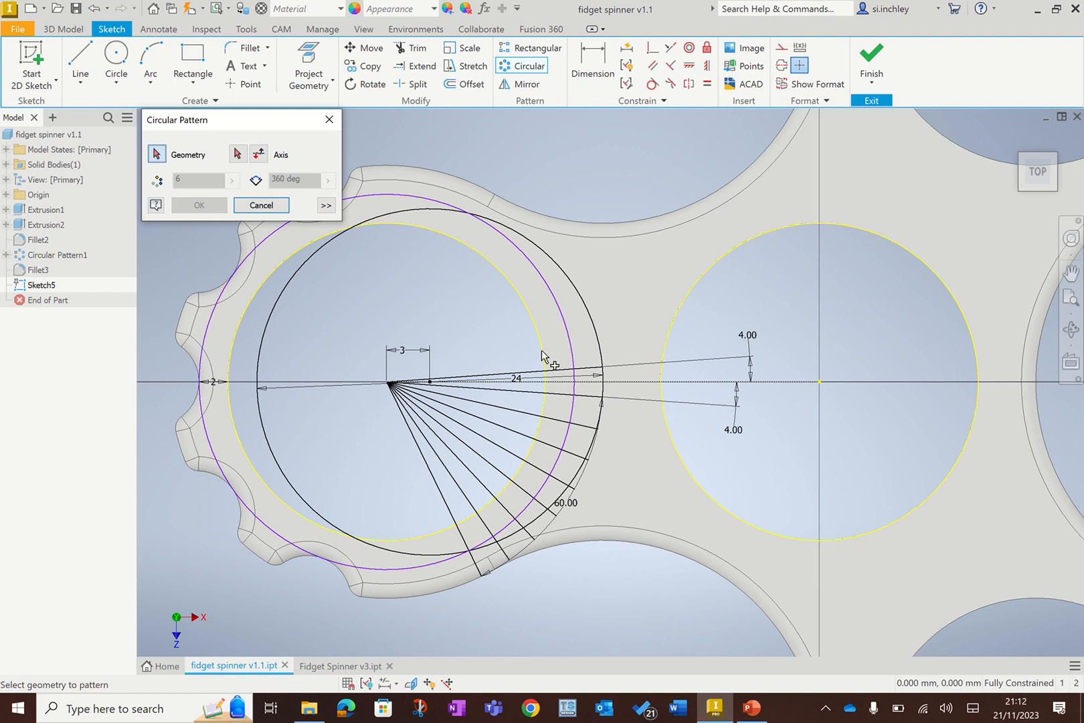
left_click(553, 371)
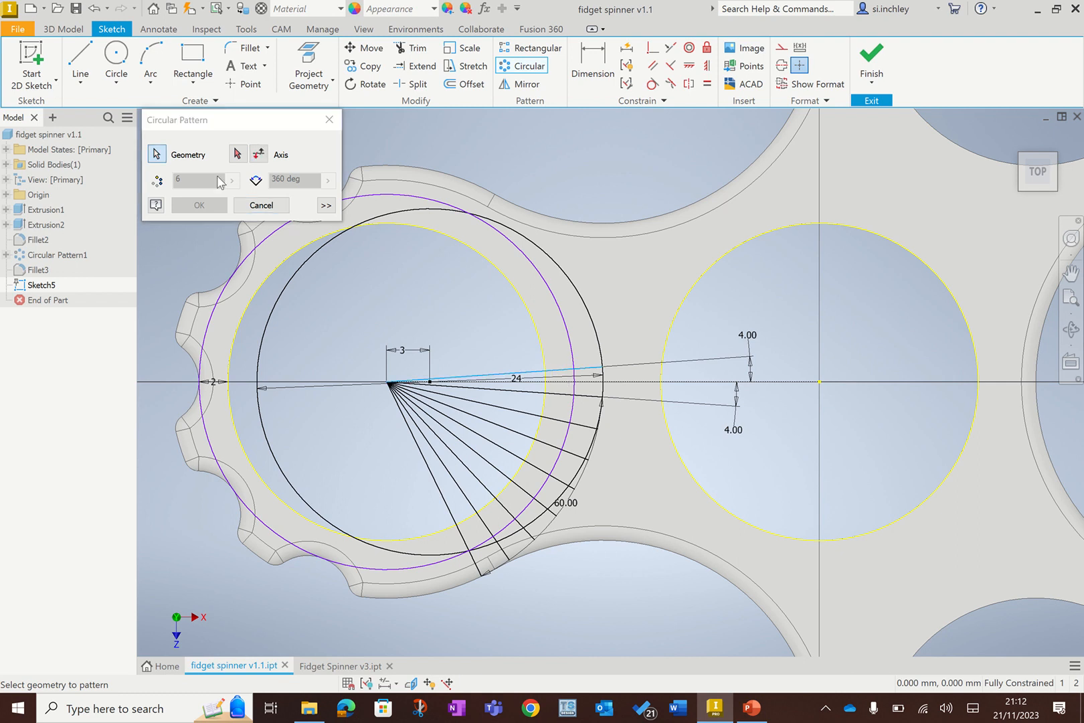
left_click(238, 155)
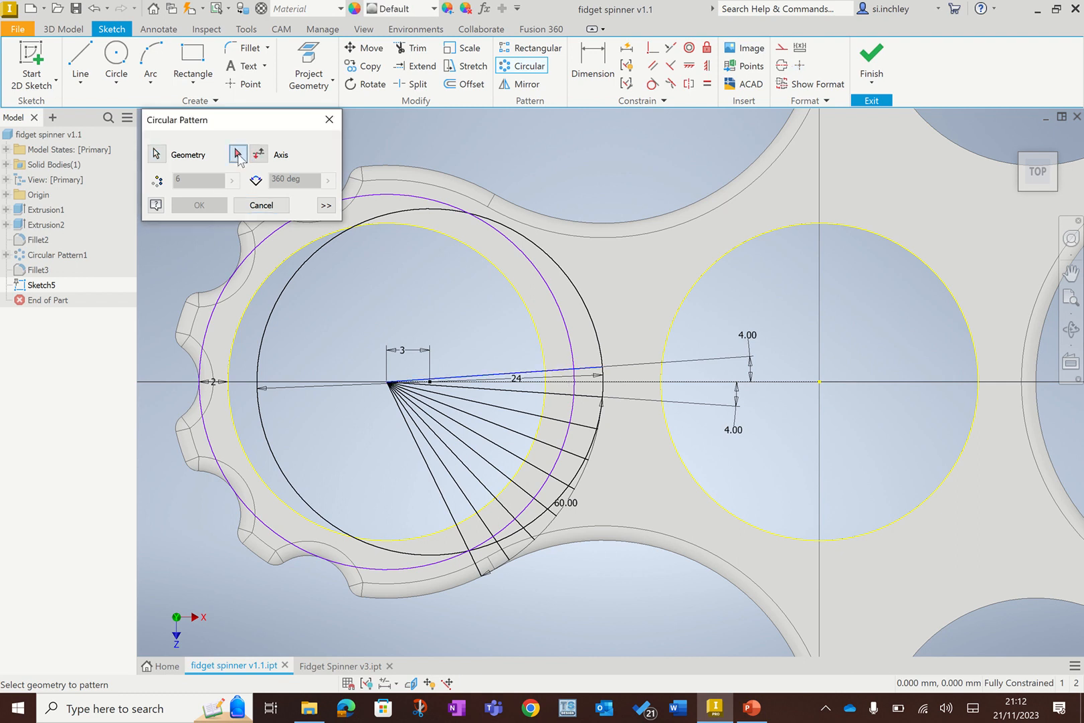
left_click(263, 285)
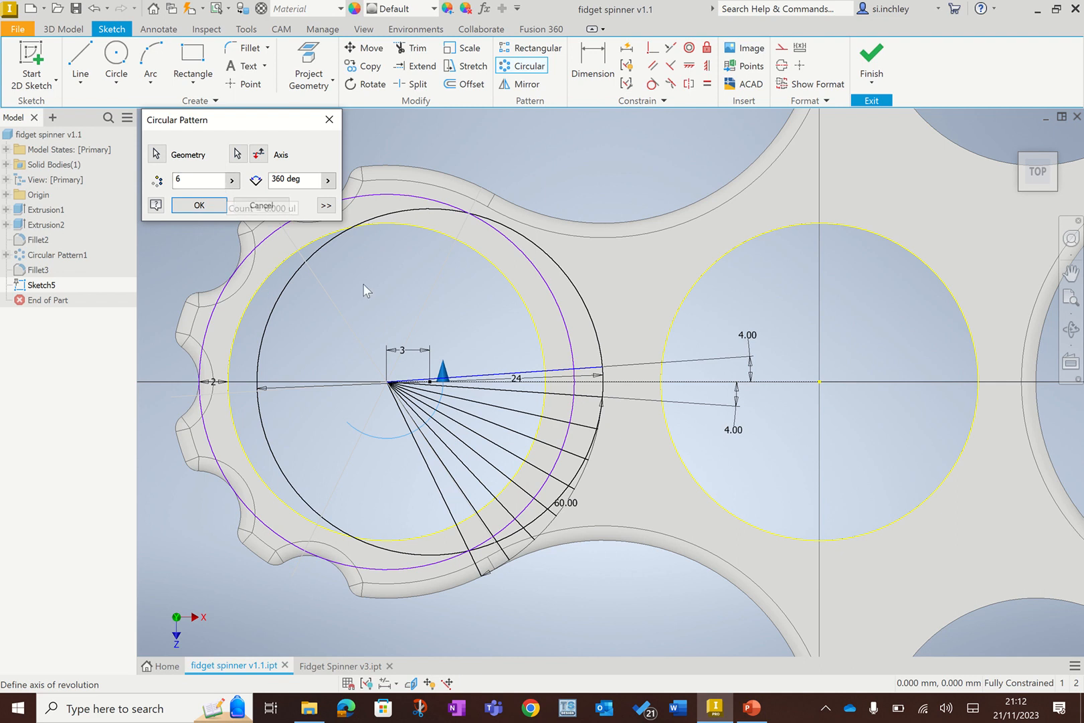
double_click(175, 179)
type("8")
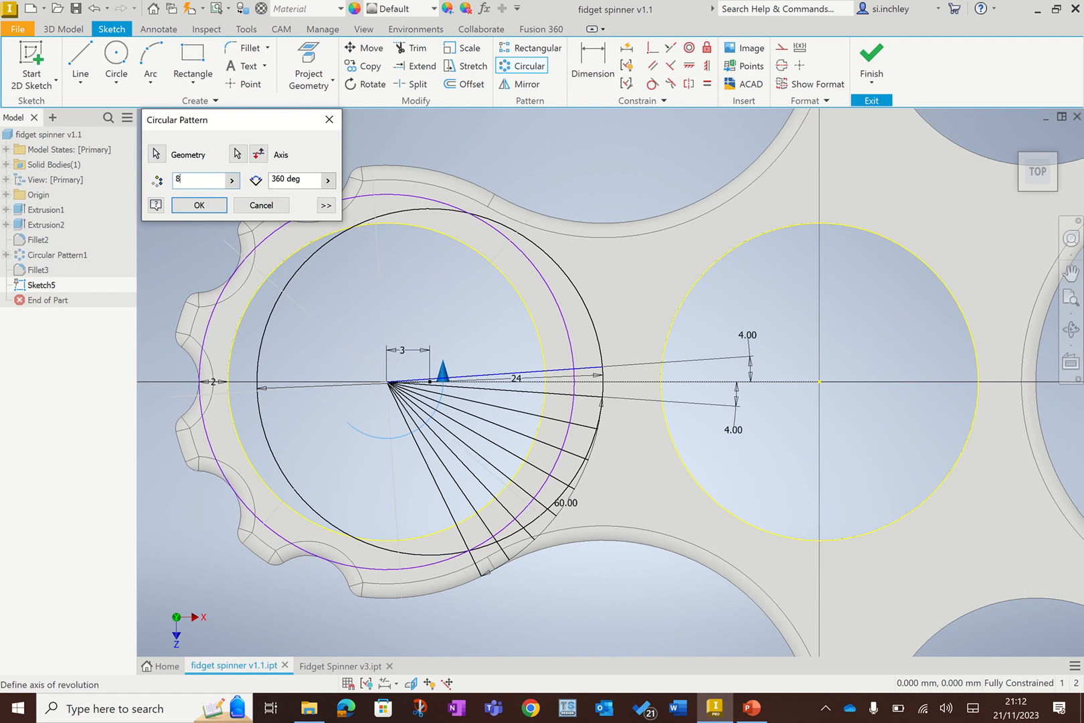
left_click(268, 179)
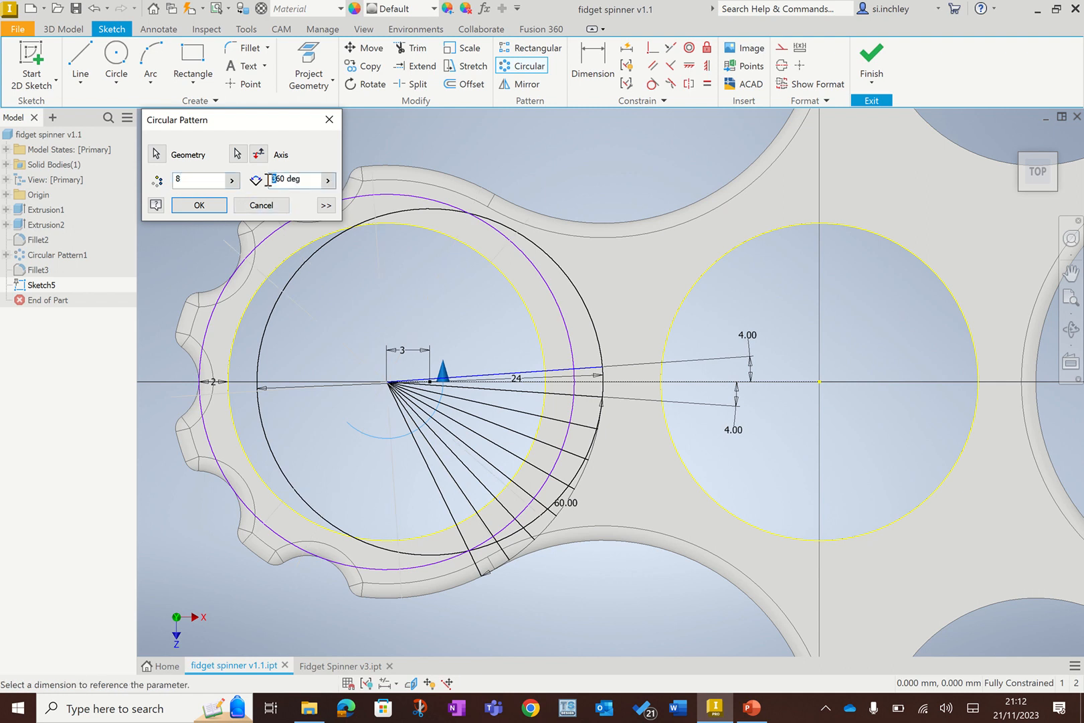
key("Delete")
left_click(224, 208)
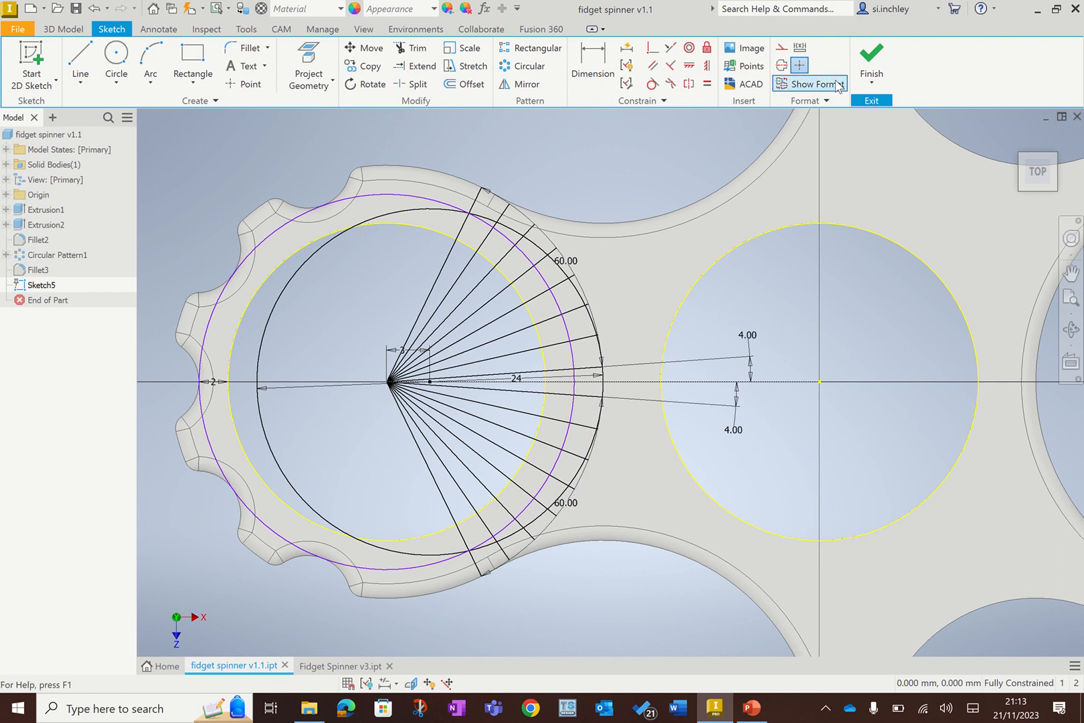
Finish the sketch and start an extrusion using the middle crescent segment between the two 4-degree lines as the profile.
left_click(871, 57)
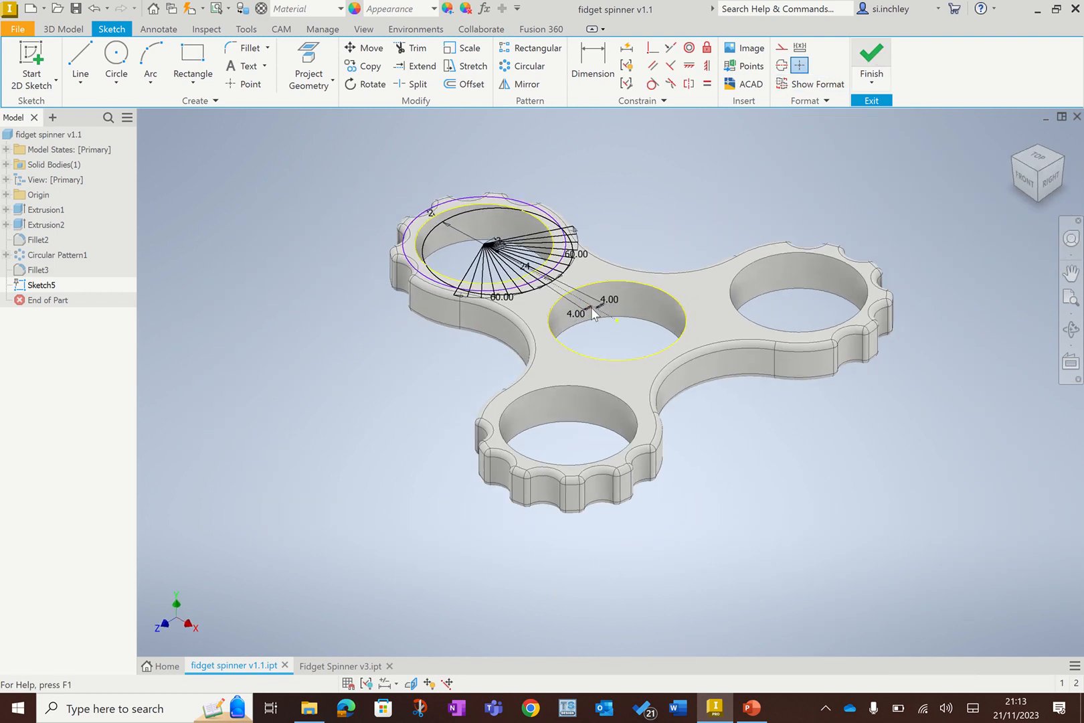
scroll(559, 282, "up", 3)
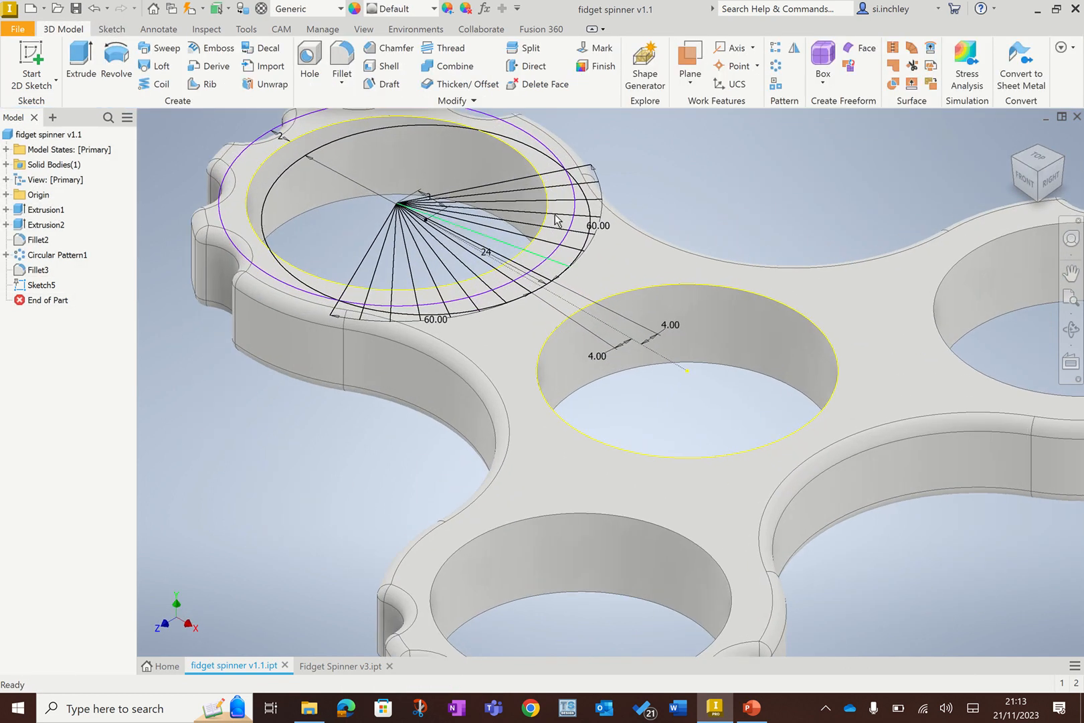
scroll(550, 186, "up", 3)
scroll(550, 186, "up", 2)
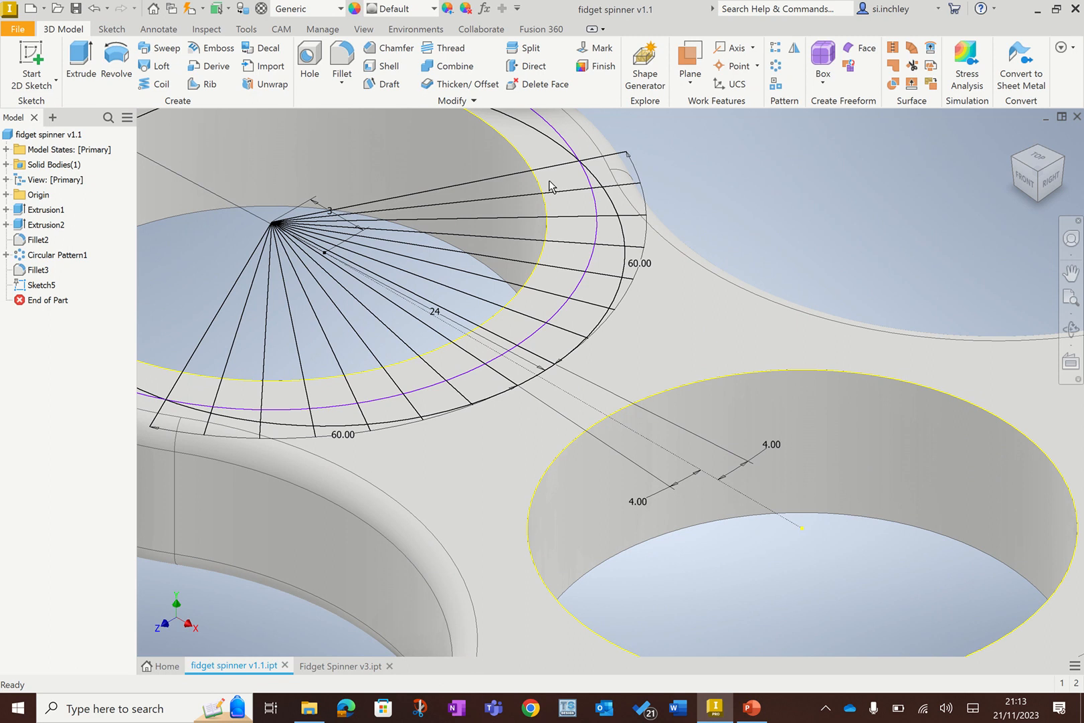
left_click(80, 63)
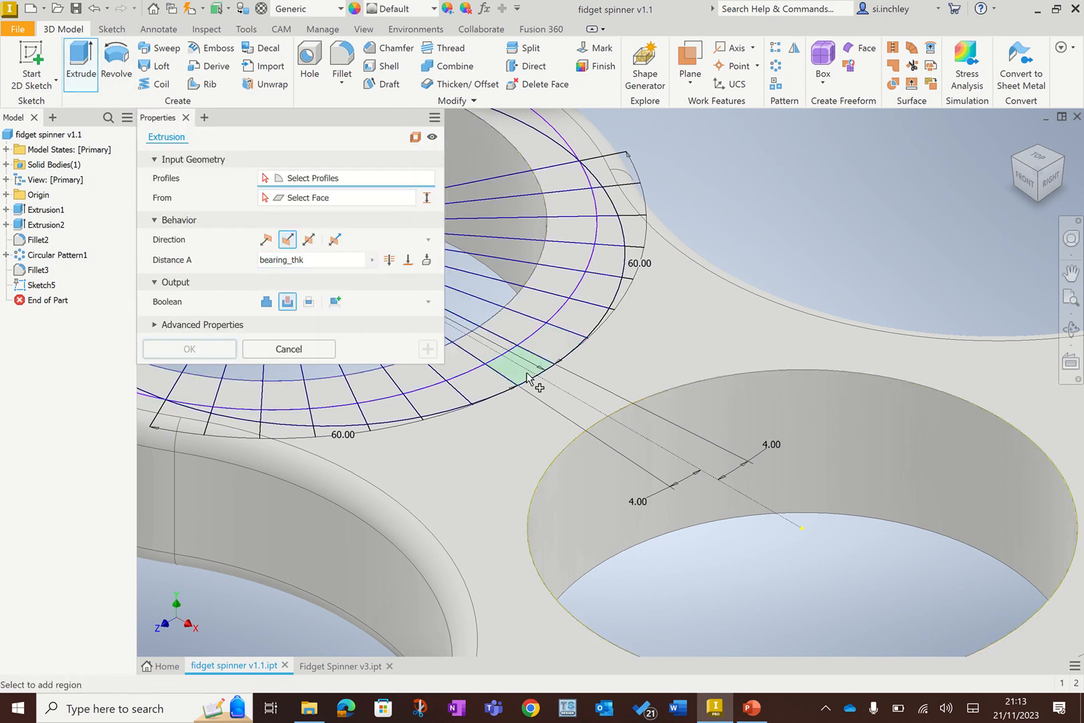
scroll(520, 386, "up", 3)
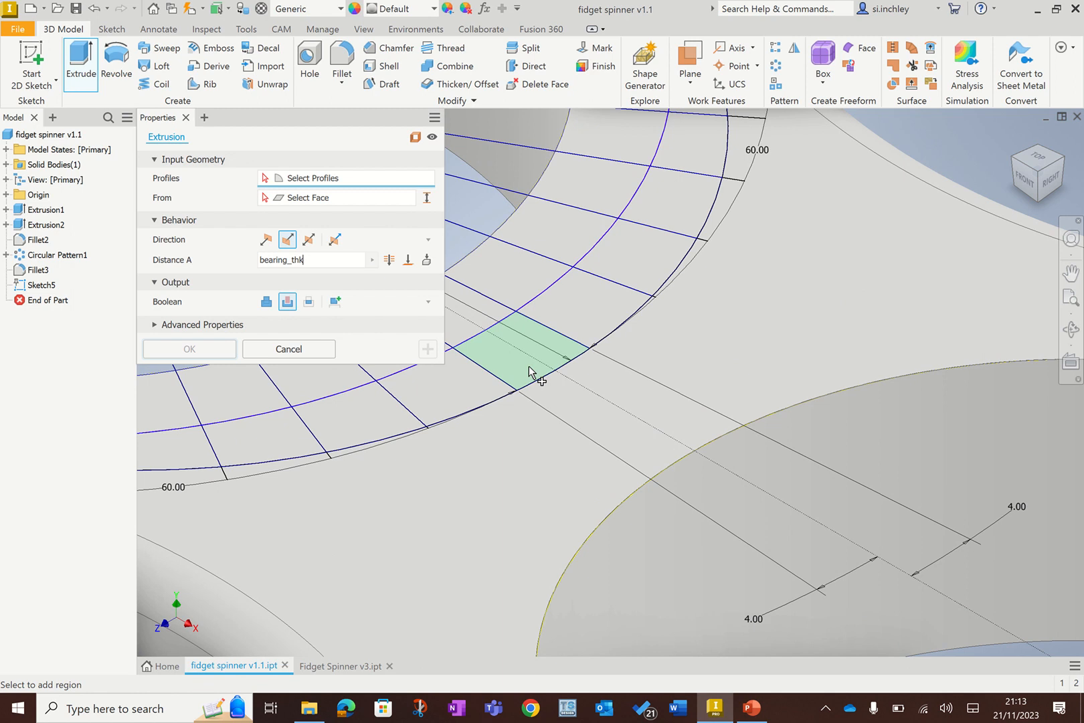
left_click(528, 372)
Add every second crescent segment along the upper fan to the extrusion profiles, three segments in all.
scroll(598, 422, "down", 2)
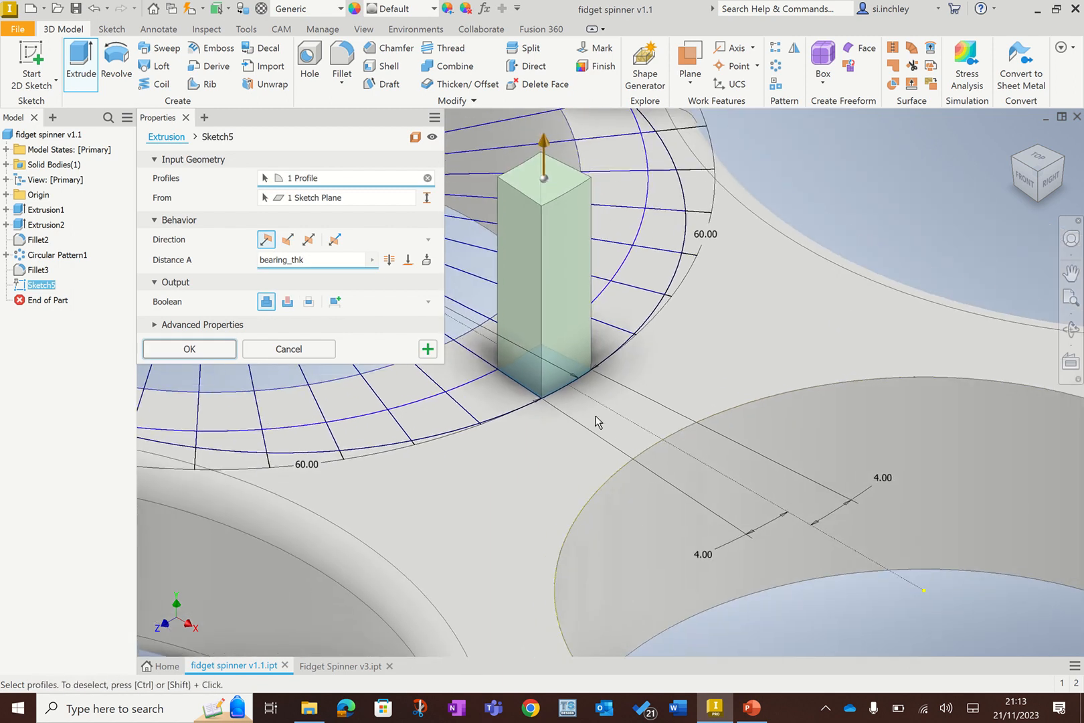
left_click(627, 317)
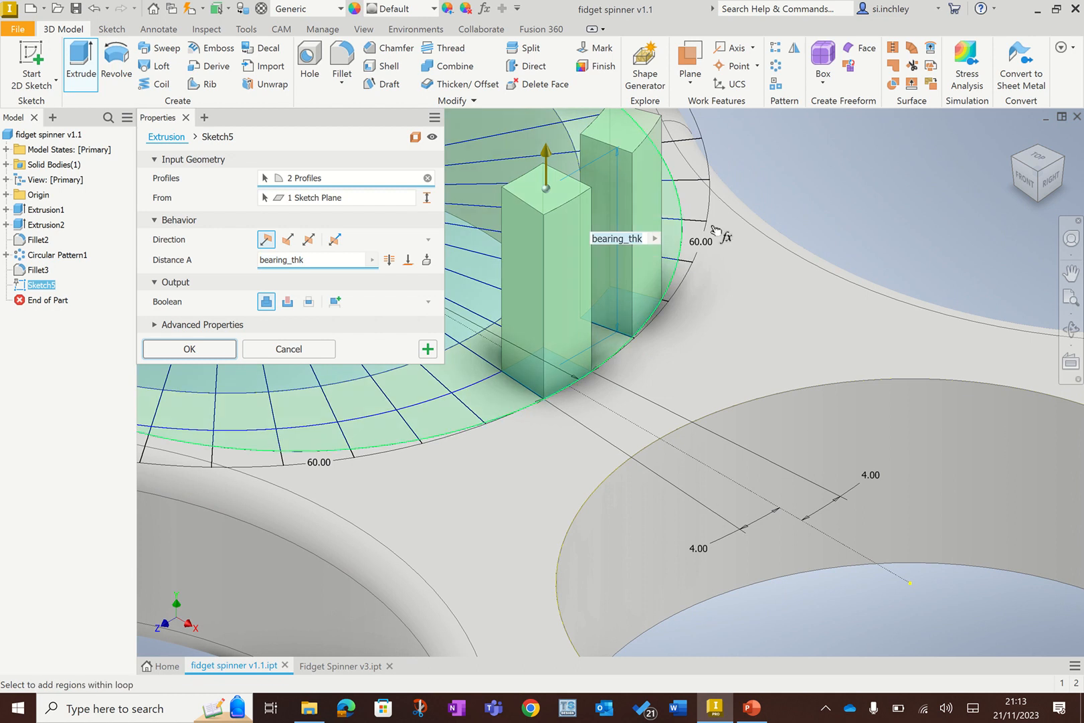
left_click(1062, 163)
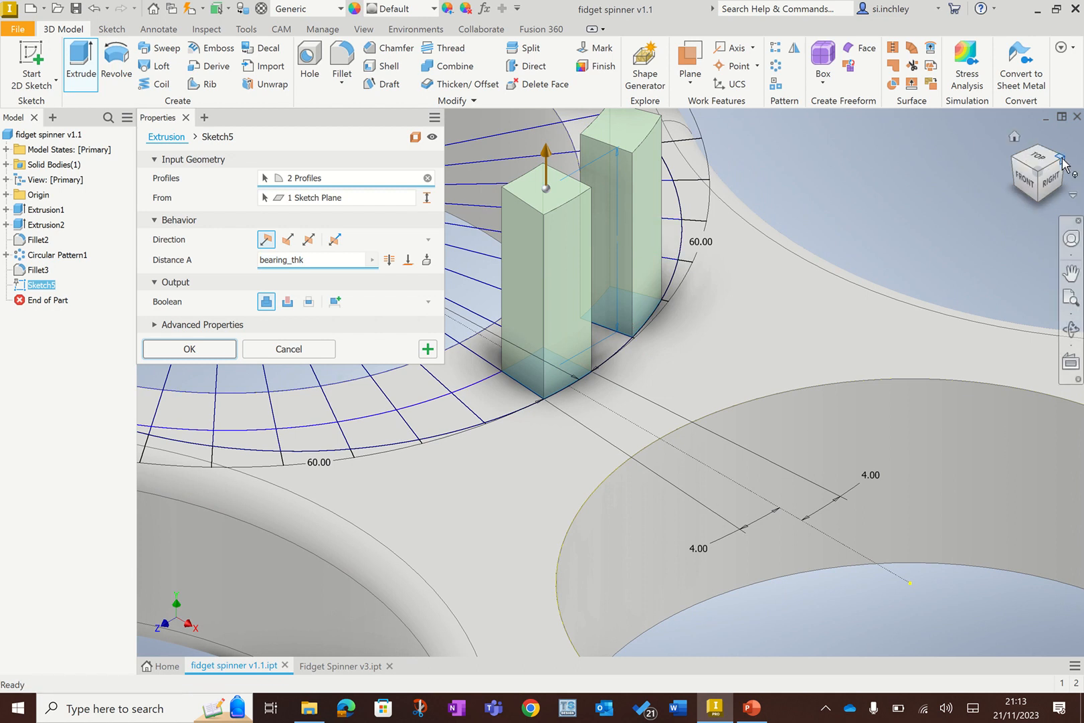
scroll(681, 388, "up", 5)
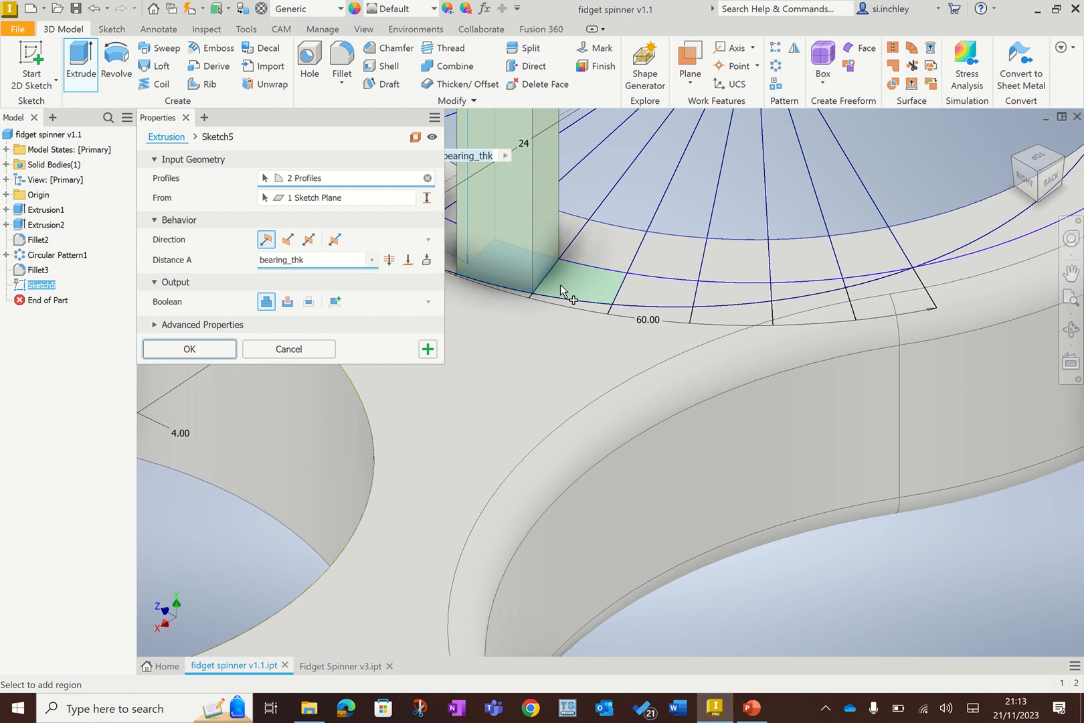
left_click(639, 297)
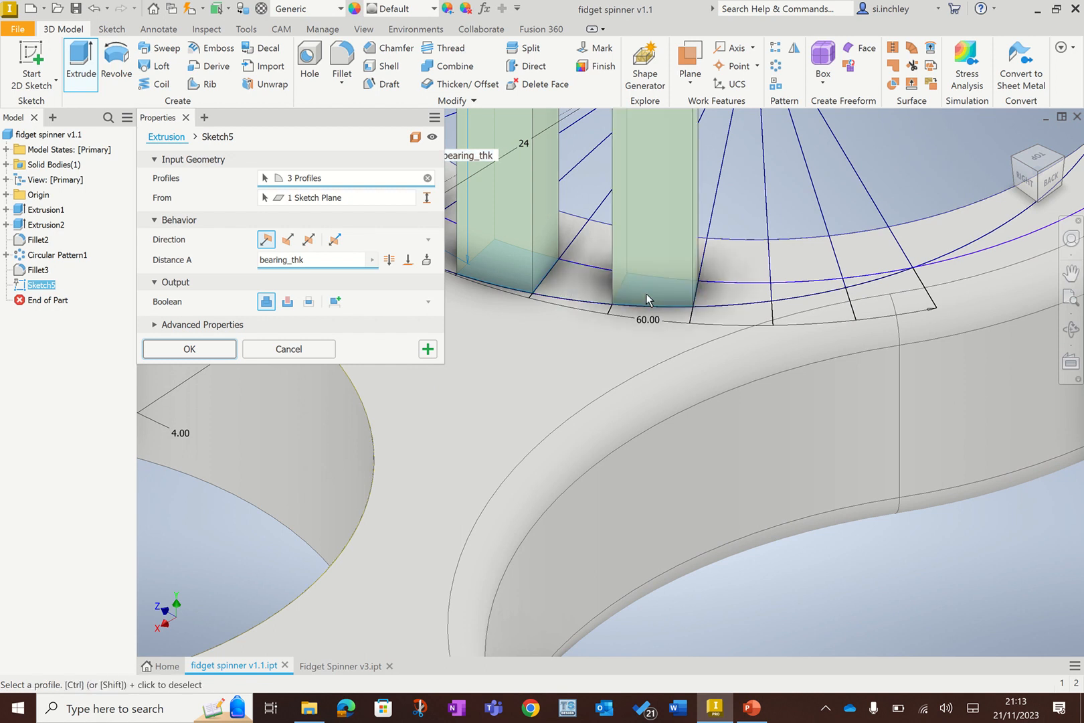
left_click(792, 295)
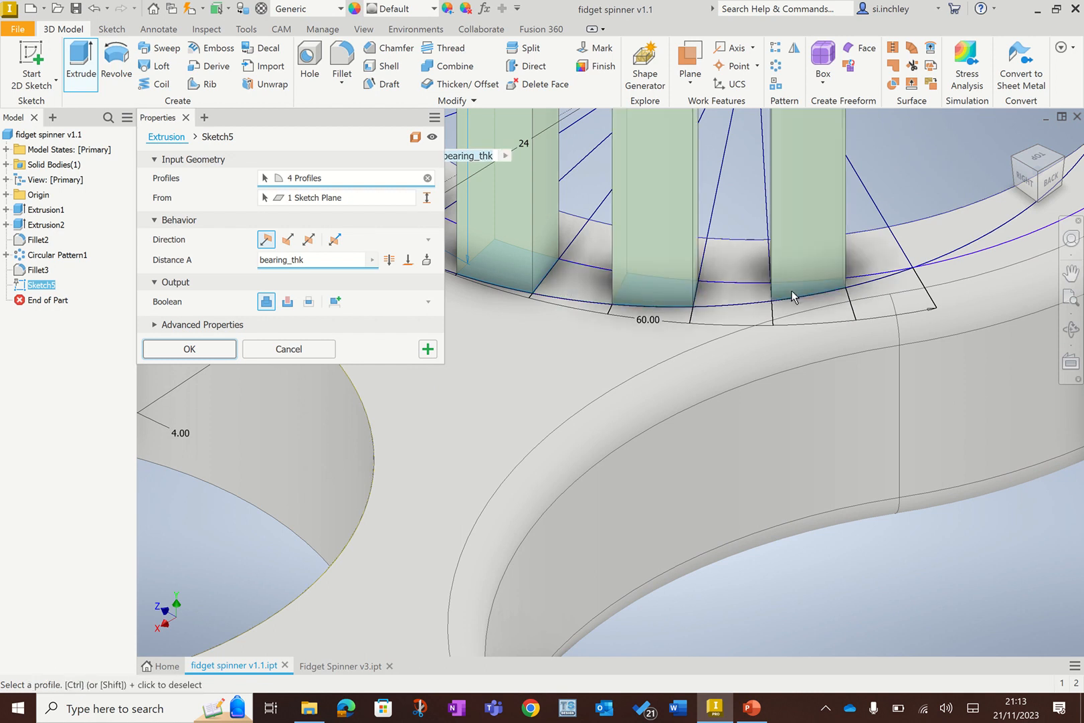
Add every second segment along the lower fan, three in all, and extrude the seven profiles as a cut with distance bearing_thk.
left_click(1014, 161)
scroll(532, 393, "down", 5)
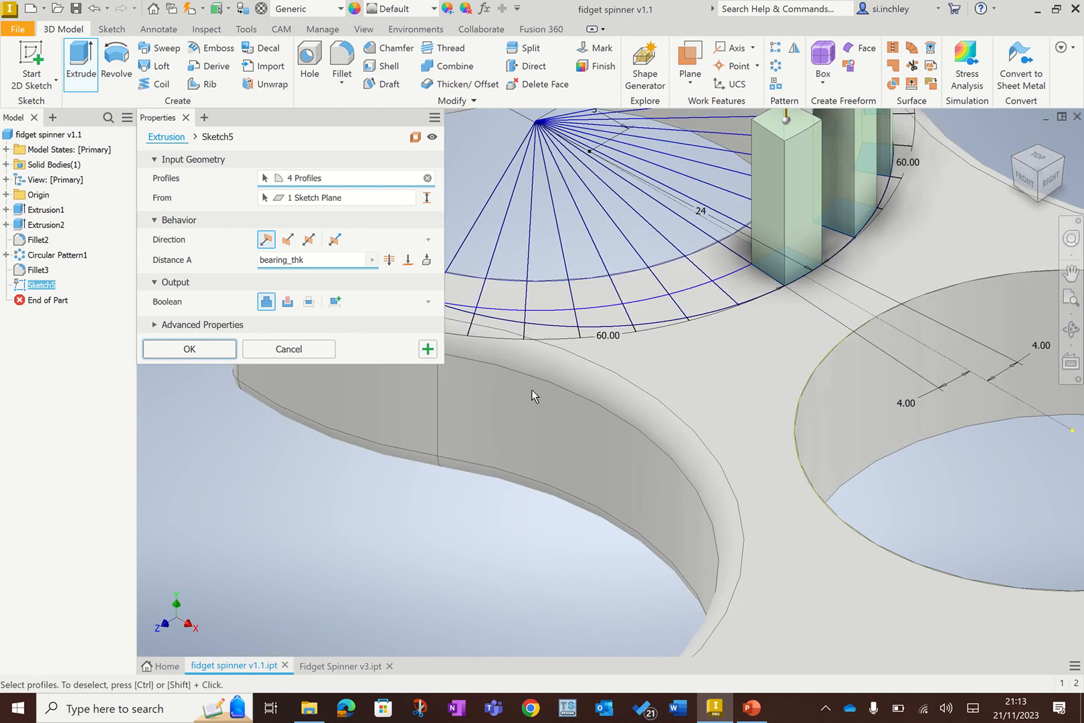
left_click(790, 257)
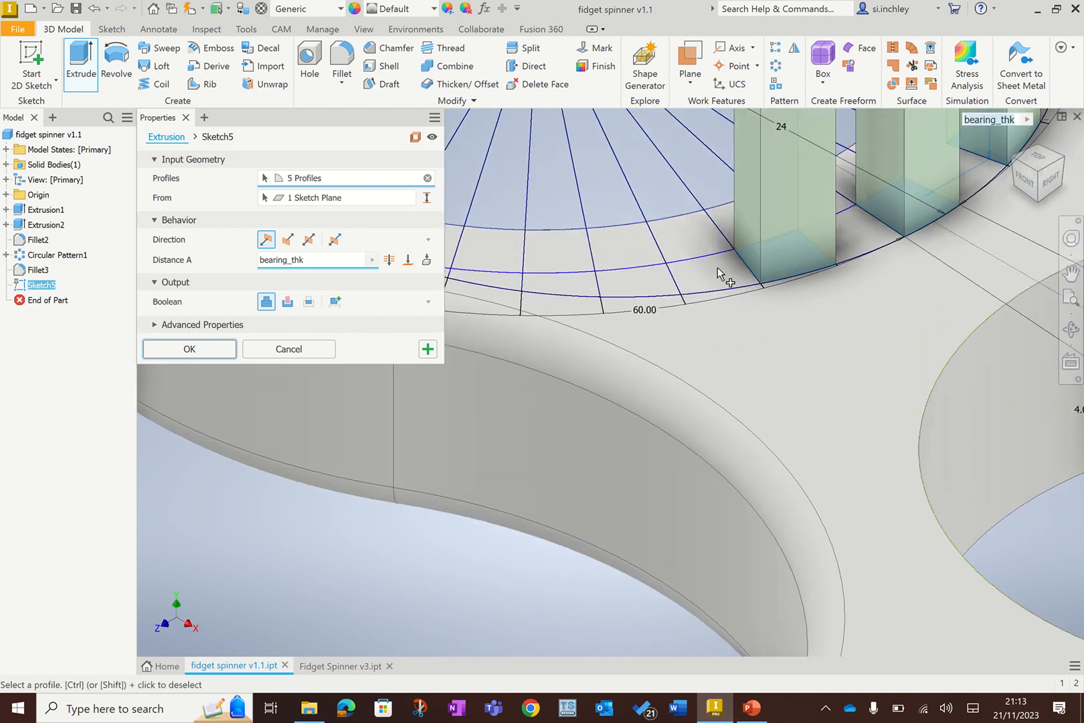
left_click(654, 287)
left_click(562, 306)
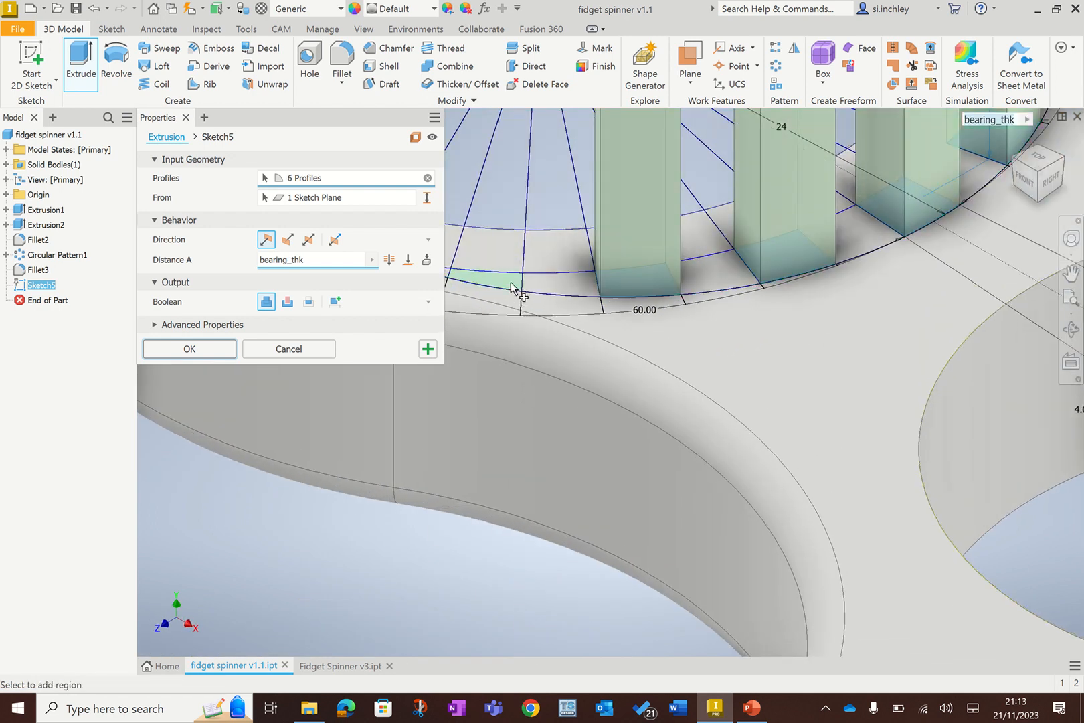
scroll(675, 399, "up", 5)
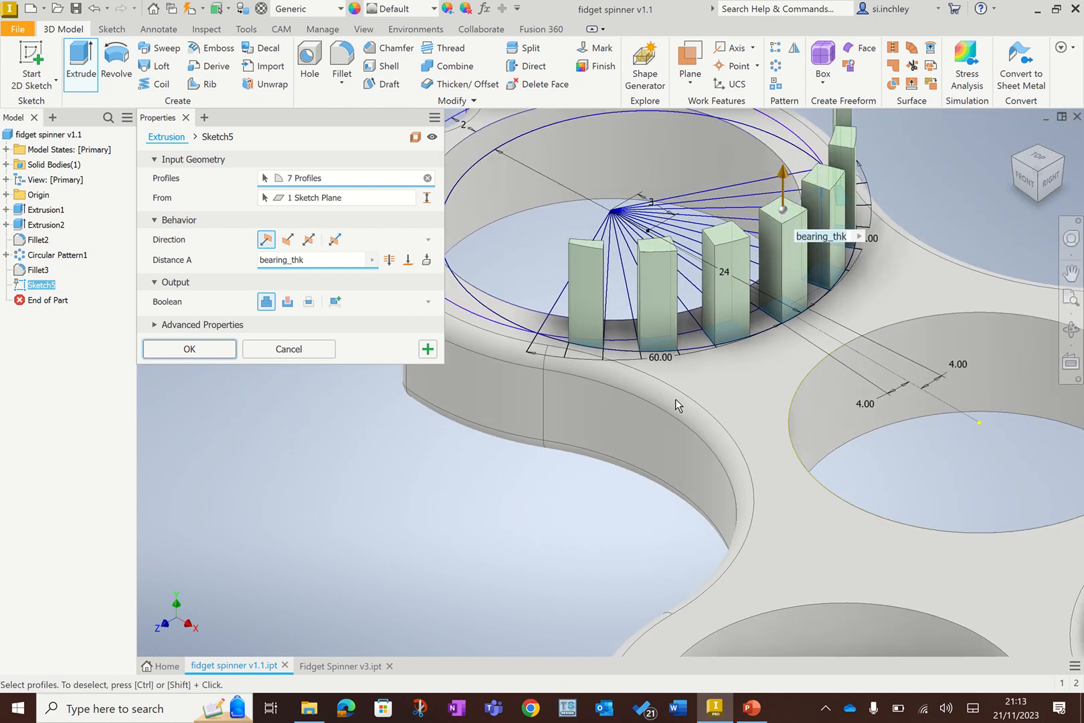
left_click(287, 302)
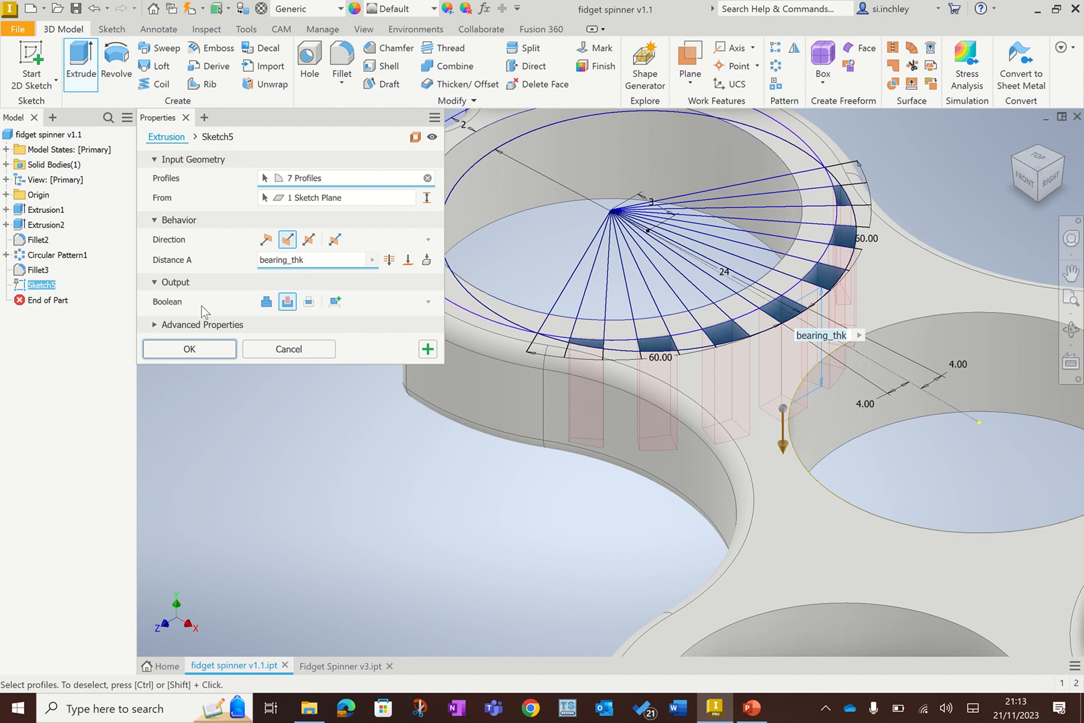
left_click(190, 348)
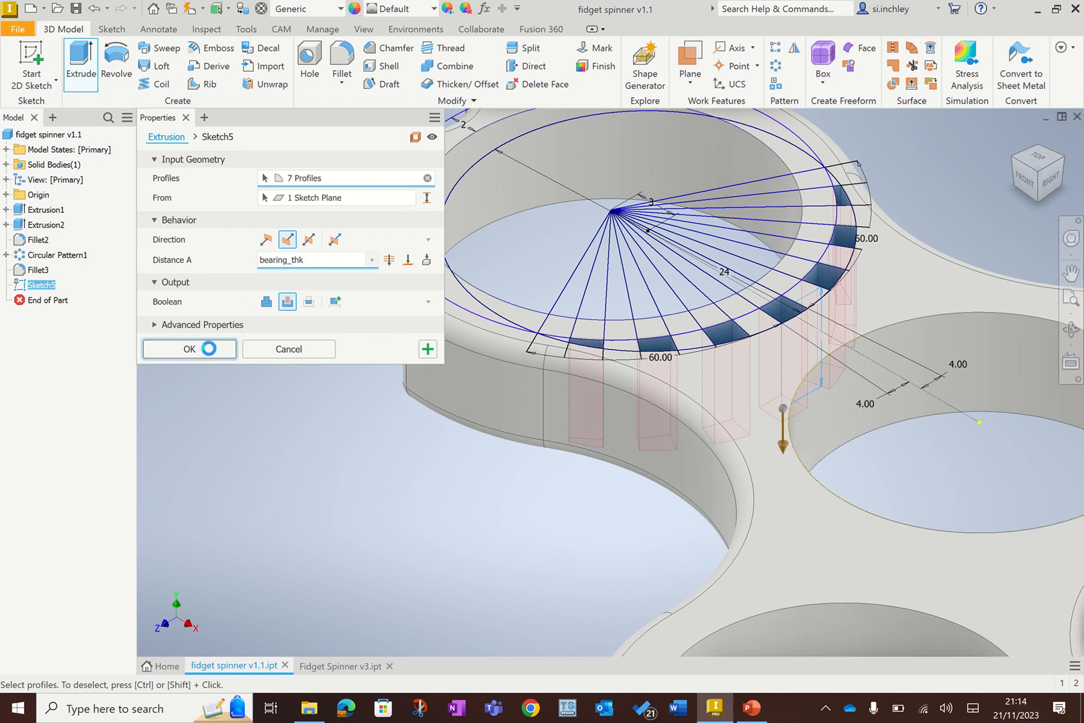
Circular-pattern the segmented cut around the centre hole's axis with 3 occurrences over 360 degrees.
scroll(332, 415, "down", 4)
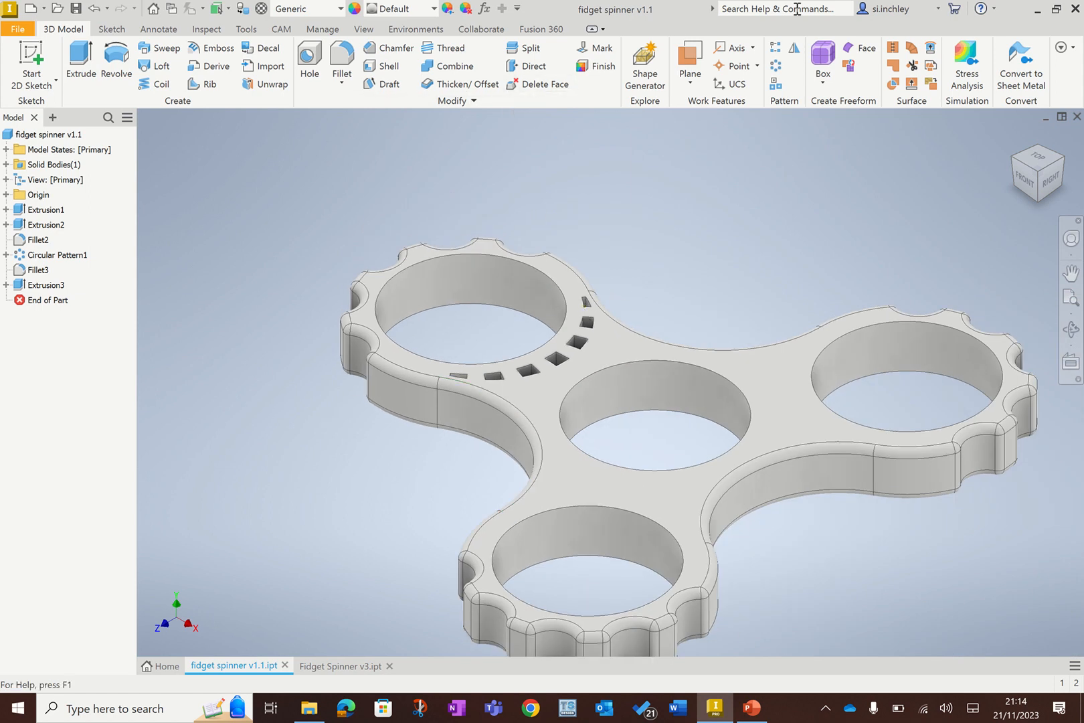
left_click(775, 66)
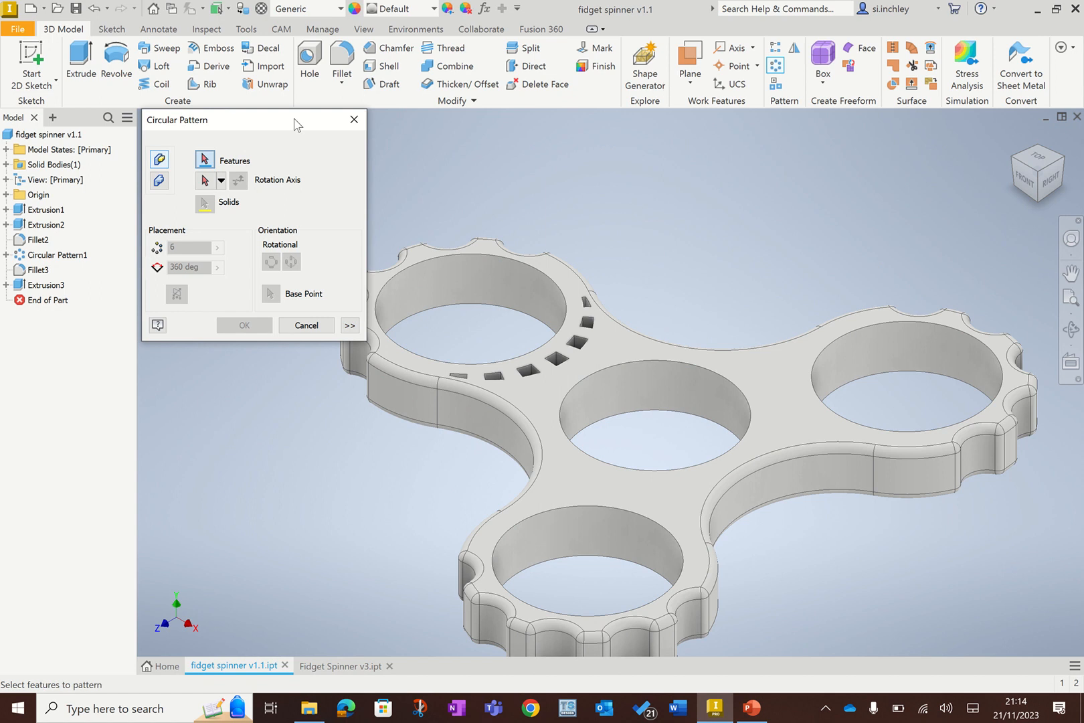
left_click(44, 286)
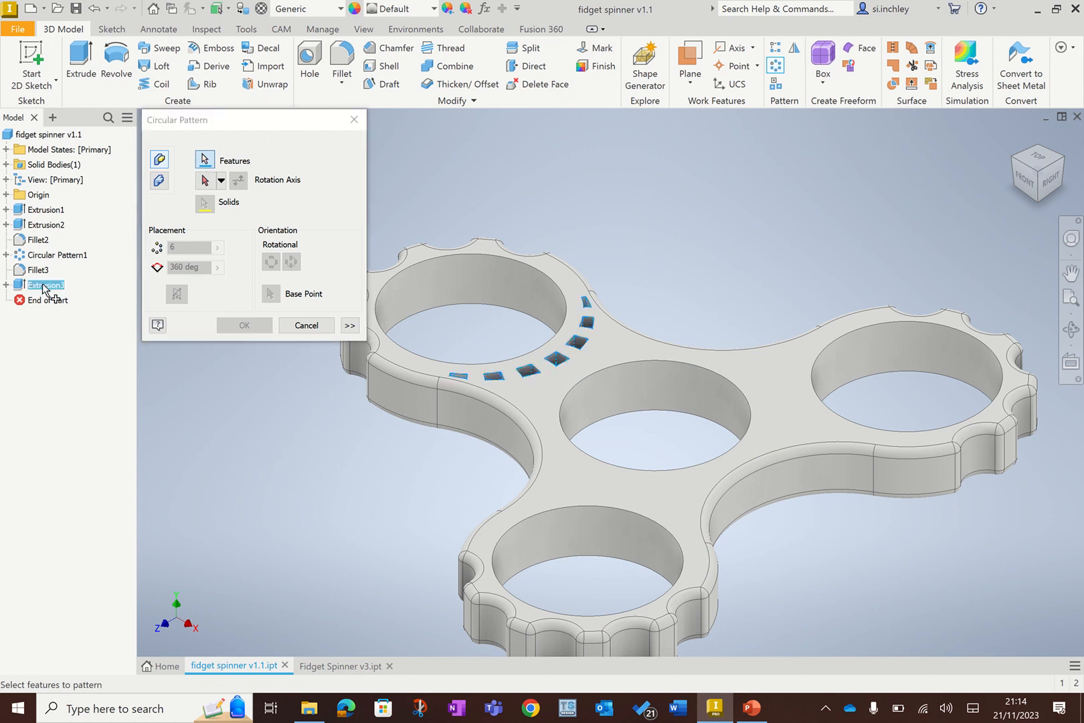
left_click(205, 187)
left_click(675, 372)
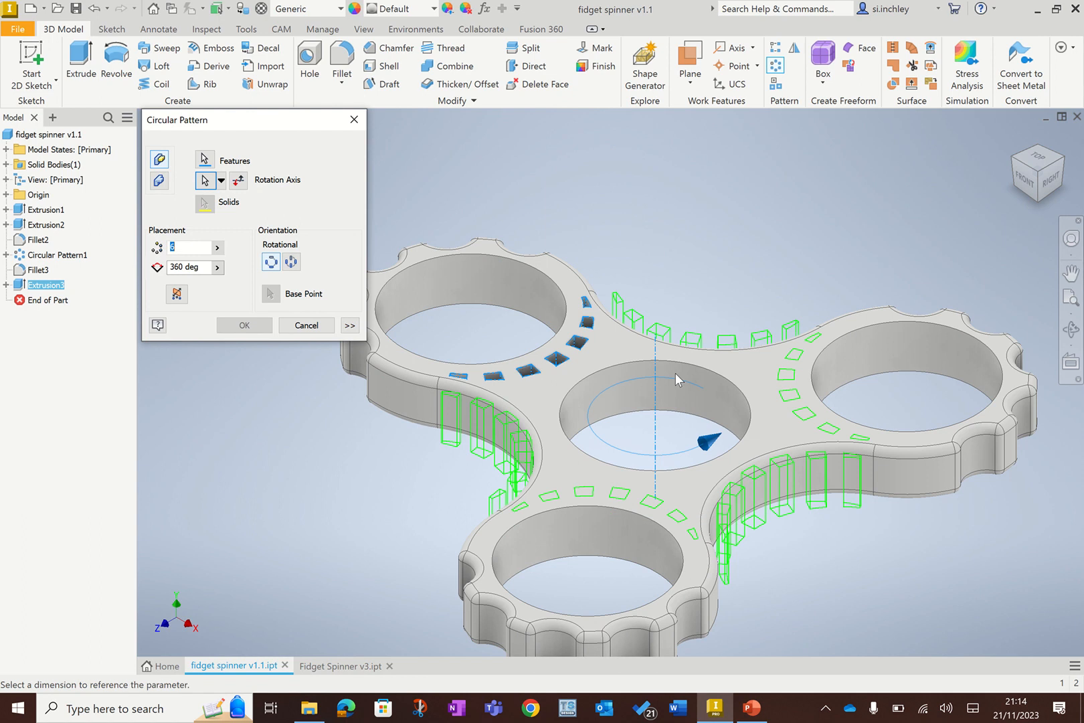
type("3")
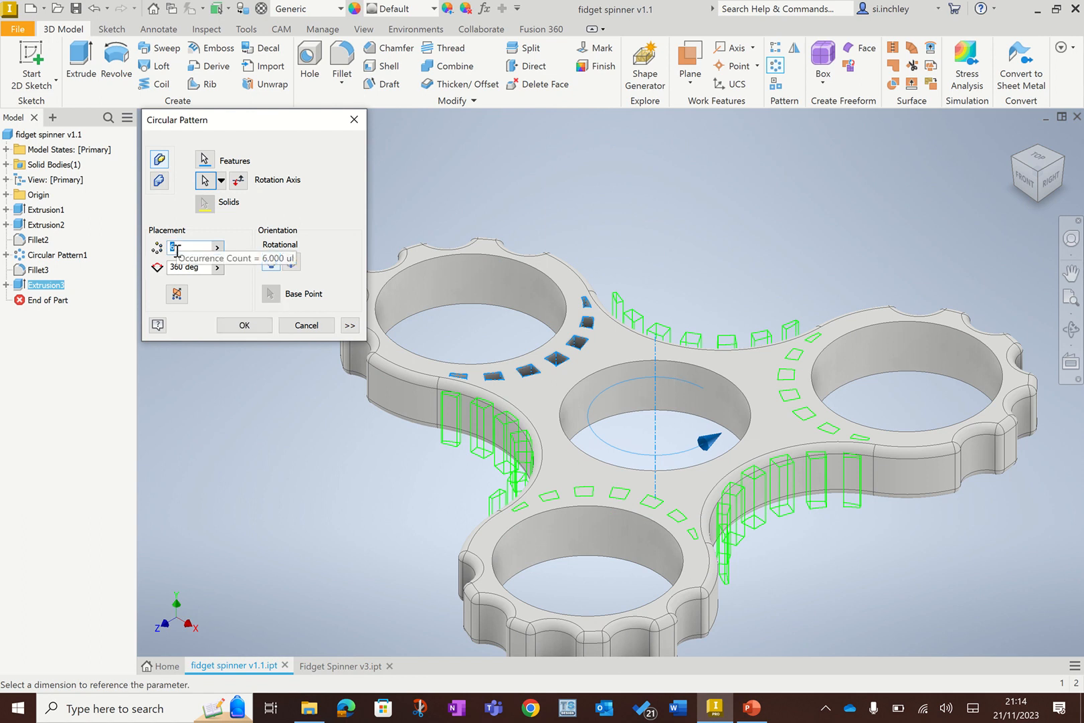
left_click(244, 325)
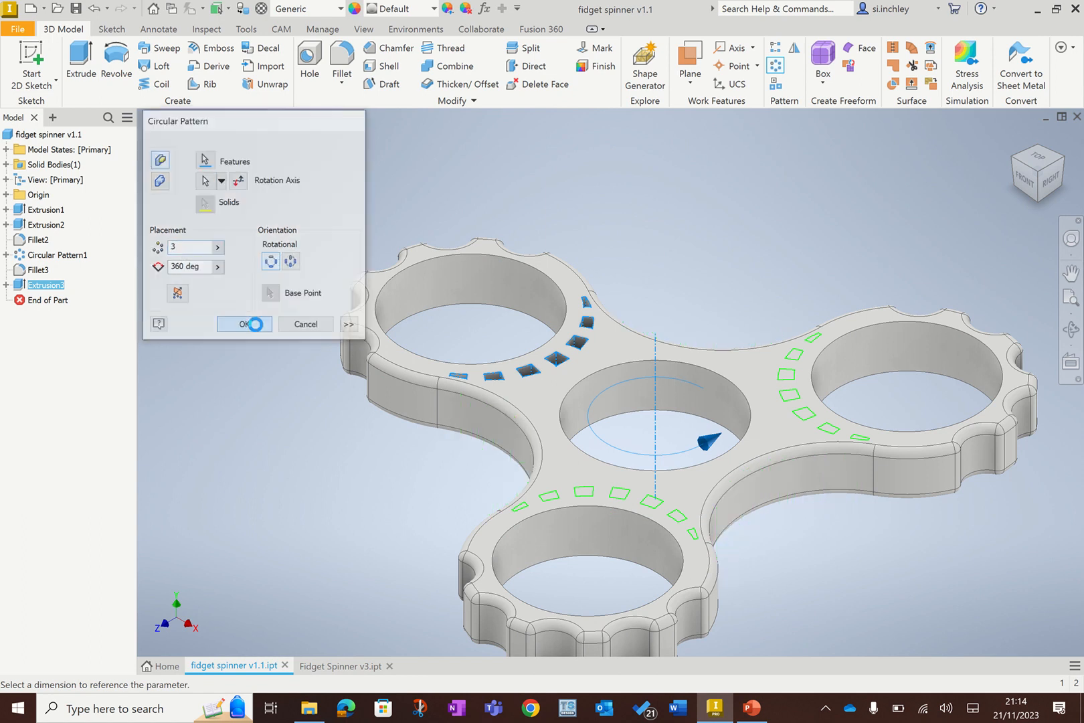